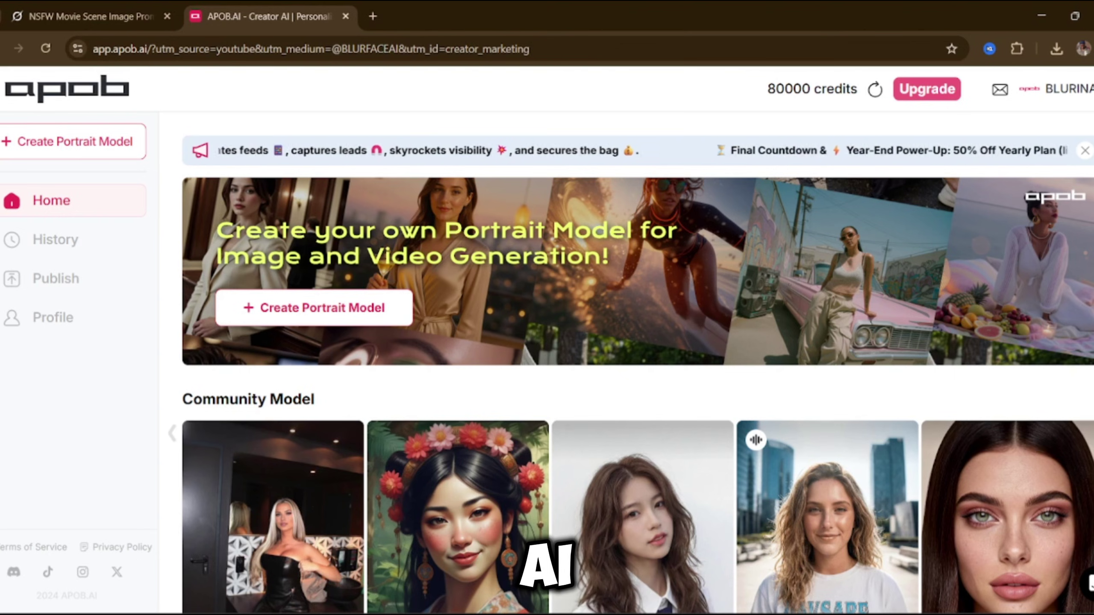
Scroll down the APOB AI home page to view the Community Model gallery
{"action": "scroll", "coordinate": [637, 361], "scroll_direction": "down", "scroll_amount": 1}
{"action": "scroll", "coordinate": [638, 362], "scroll_direction": "up", "scroll_amount": 1}
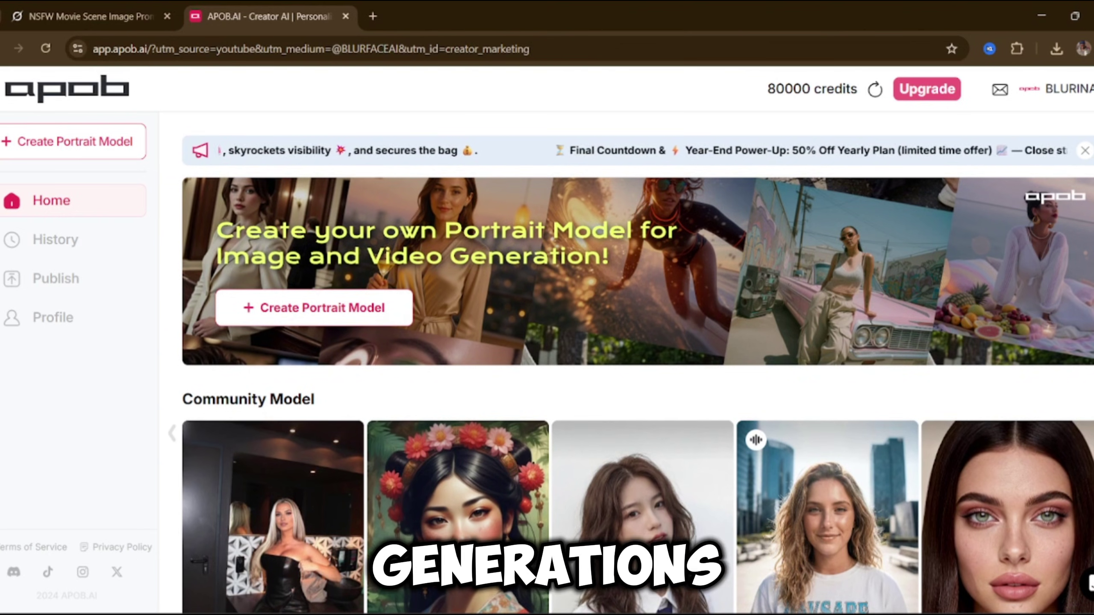
{"action": "scroll", "coordinate": [638, 362], "scroll_direction": "down", "scroll_amount": 6}
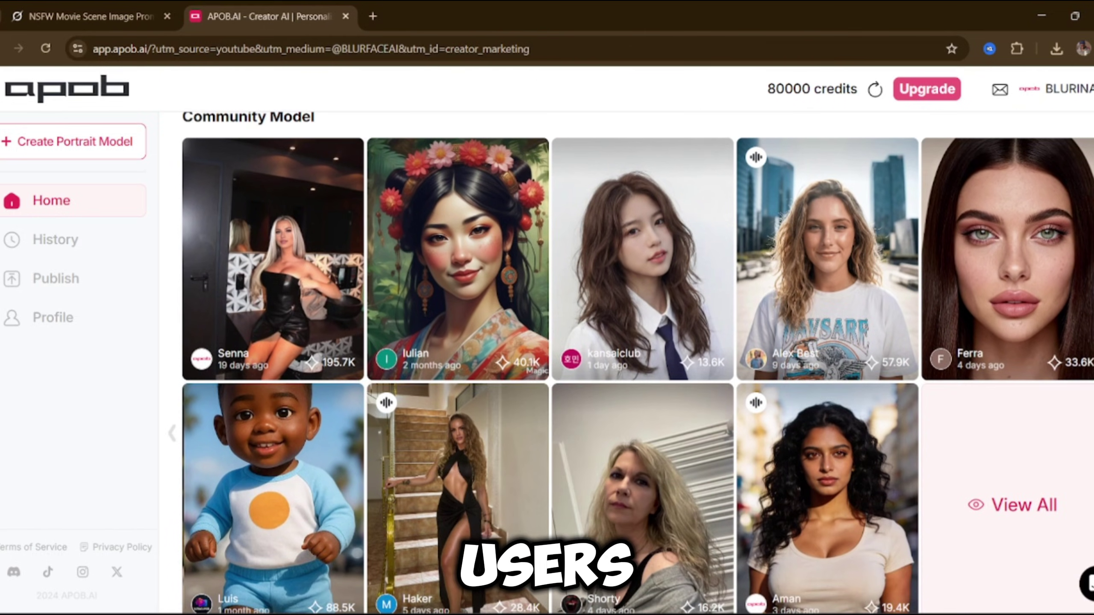
{"action": "scroll", "coordinate": [637, 361], "scroll_direction": "down", "scroll_amount": 2}
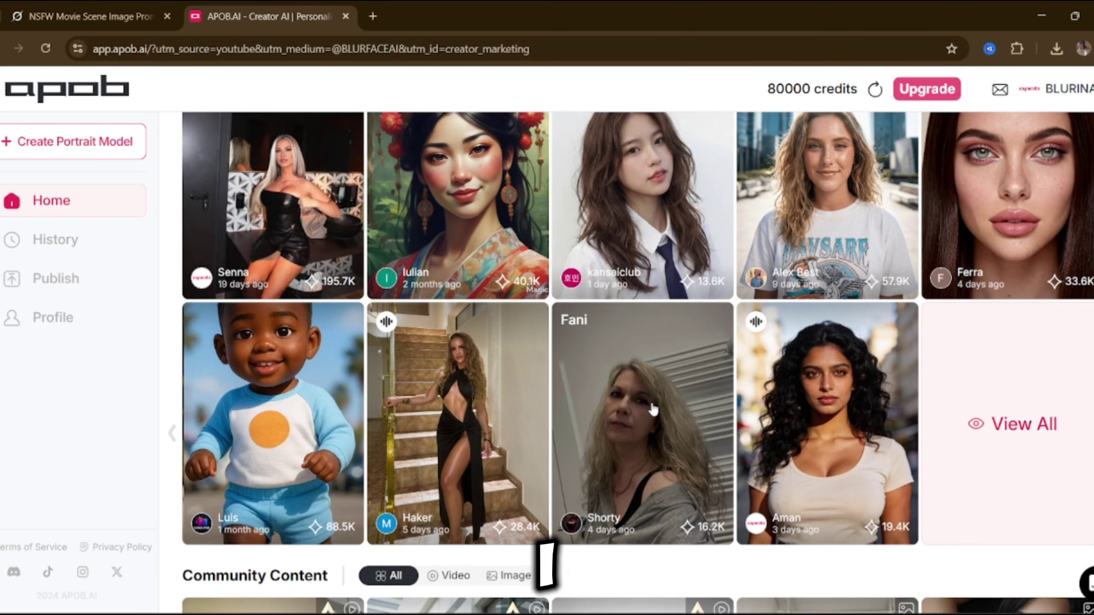
{"action": "scroll", "coordinate": [654, 409], "scroll_direction": "down", "scroll_amount": 10}
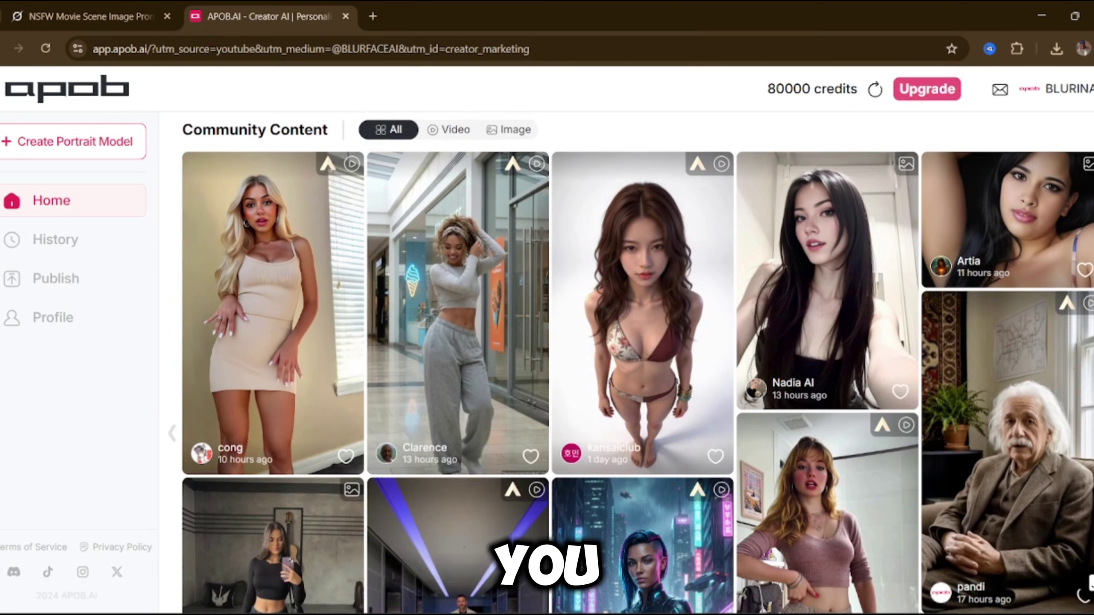
{"action": "scroll", "coordinate": [637, 363], "scroll_direction": "down", "scroll_amount": 5}
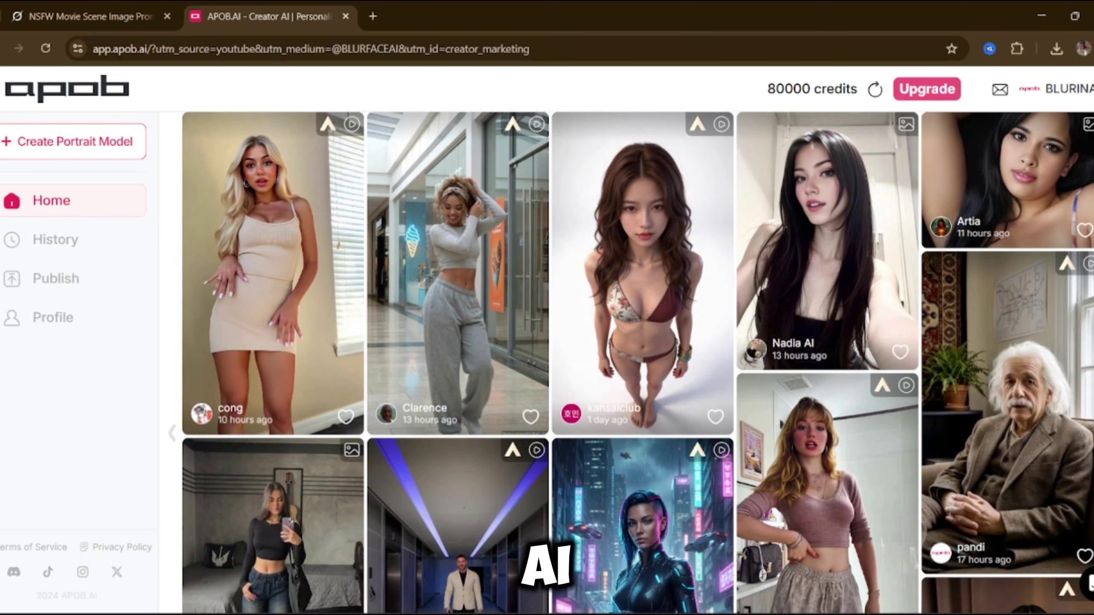
{"action": "scroll", "coordinate": [637, 364], "scroll_direction": "down", "scroll_amount": 4}
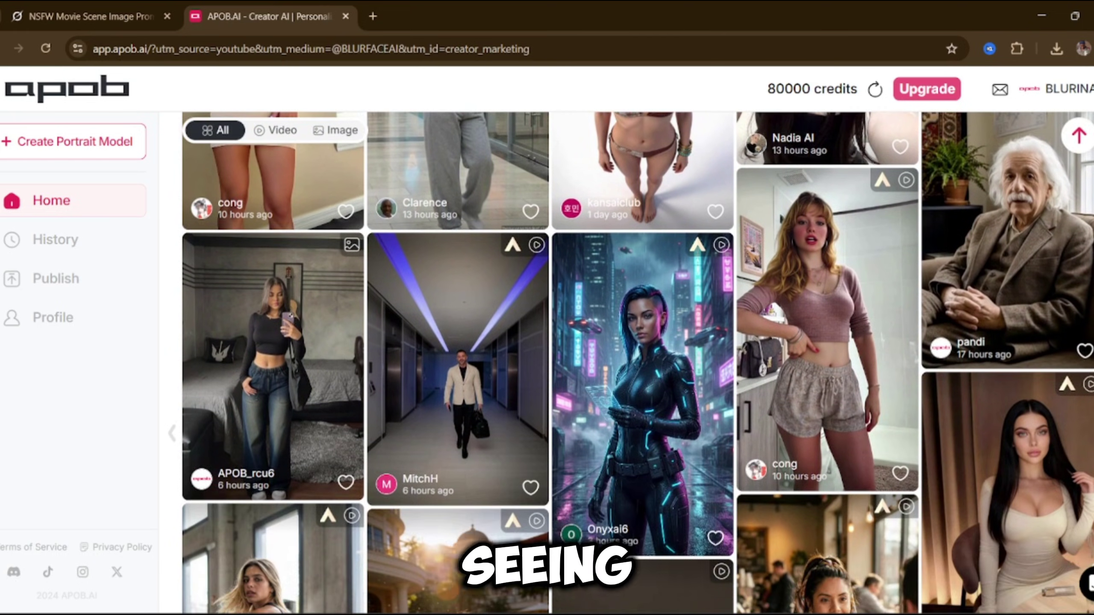
{"action": "scroll", "coordinate": [637, 363], "scroll_direction": "down", "scroll_amount": 10}
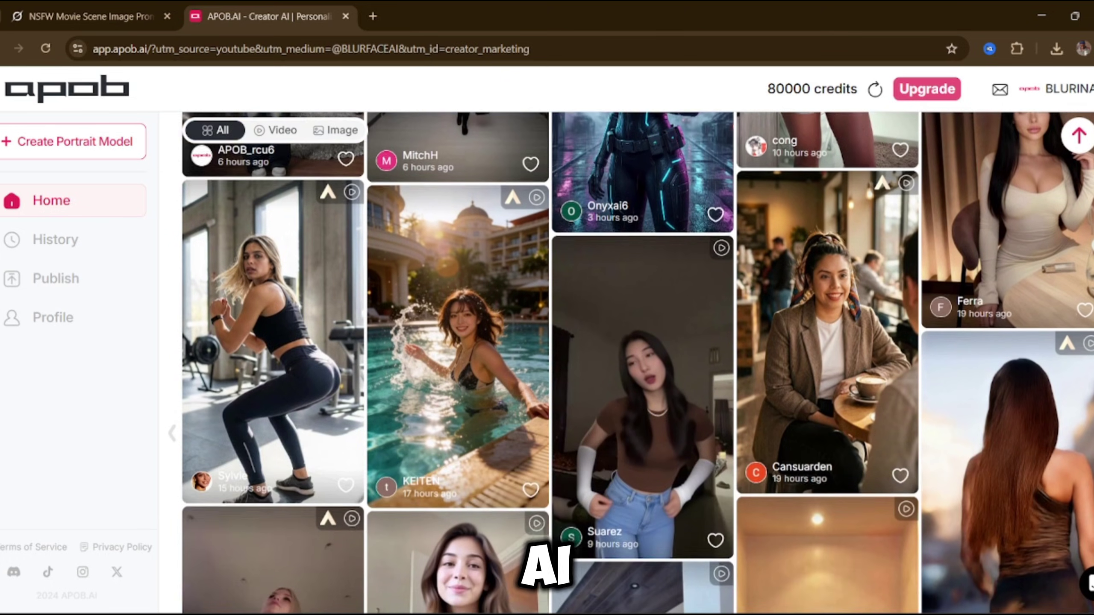
{"action": "scroll", "coordinate": [637, 363], "scroll_direction": "down", "scroll_amount": 7}
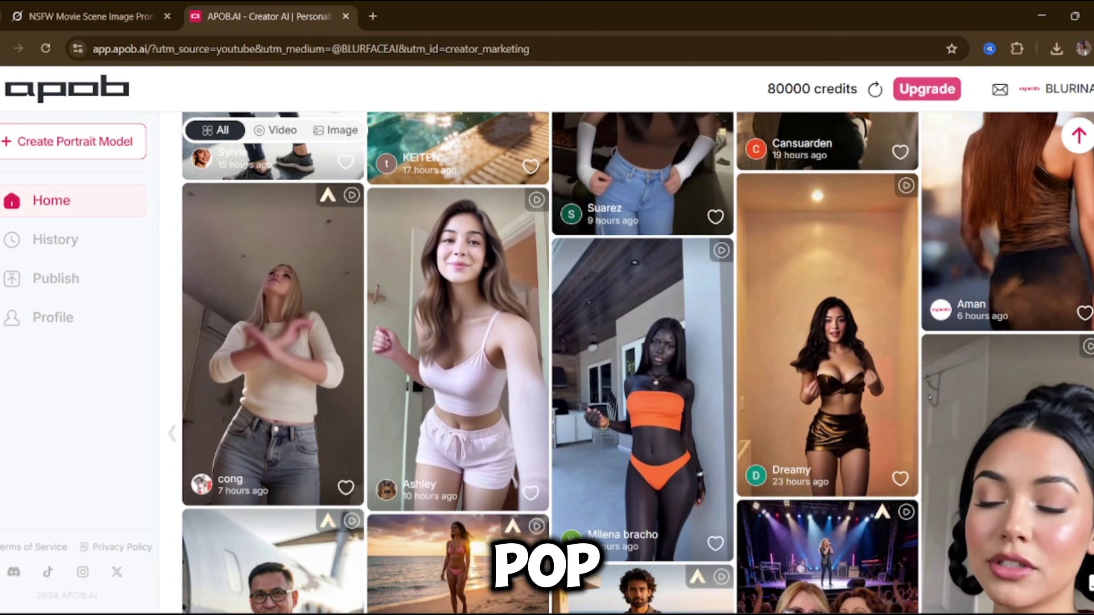
{"action": "scroll", "coordinate": [637, 363], "scroll_direction": "down", "scroll_amount": 1}
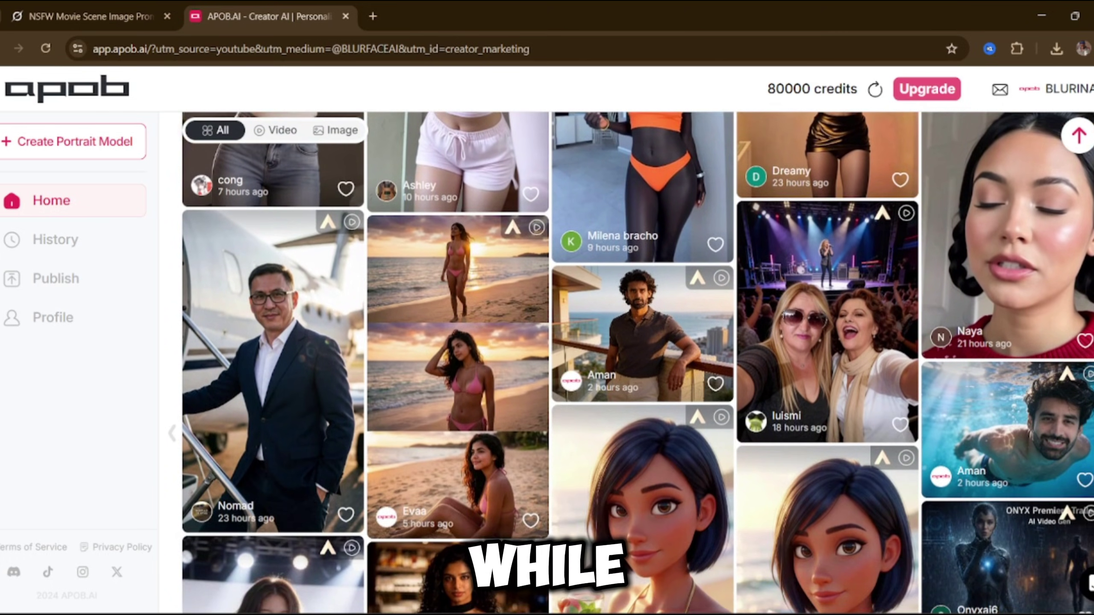
{"action": "scroll", "coordinate": [637, 364], "scroll_direction": "down", "scroll_amount": 10}
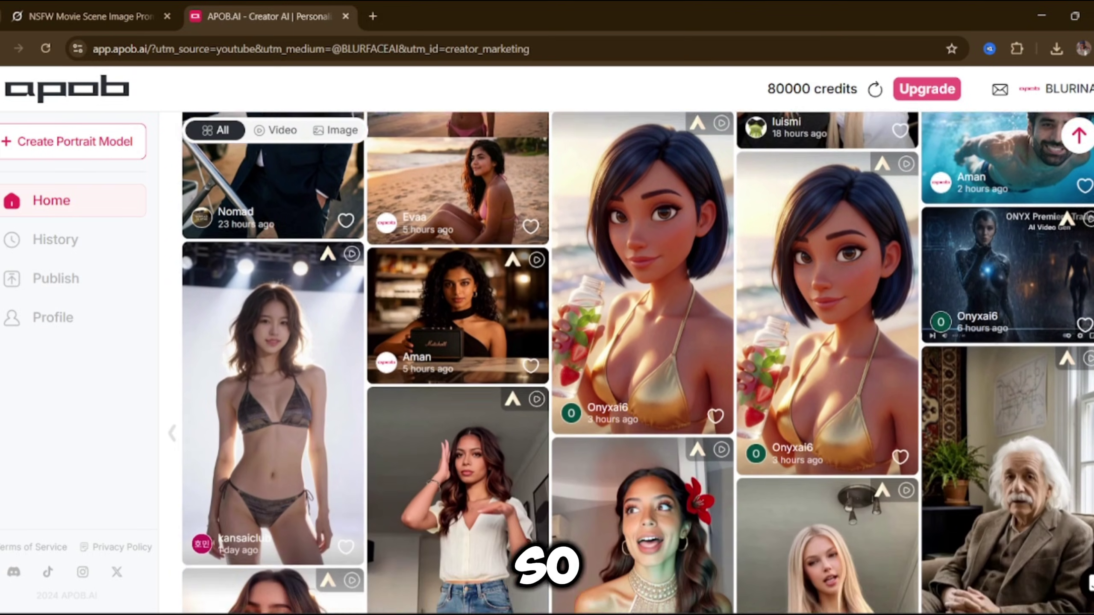
{"action": "scroll", "coordinate": [637, 363], "scroll_direction": "down", "scroll_amount": 2}
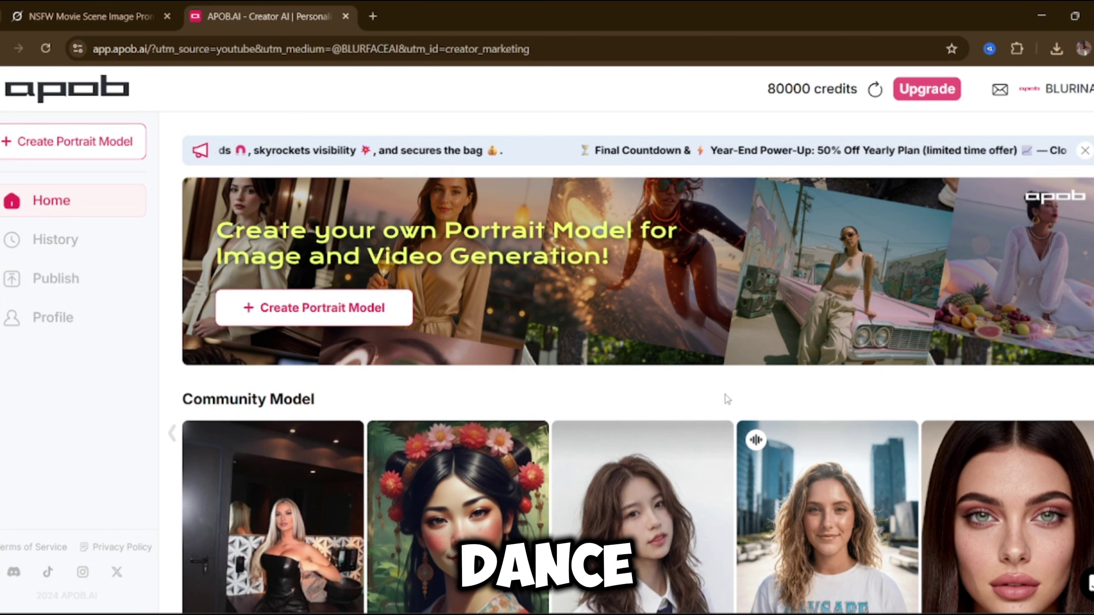
Start a new portrait model, dismiss the reference-image tip, and open the AI influencer generator
{"action": "left_click", "coordinate": [72, 151]}
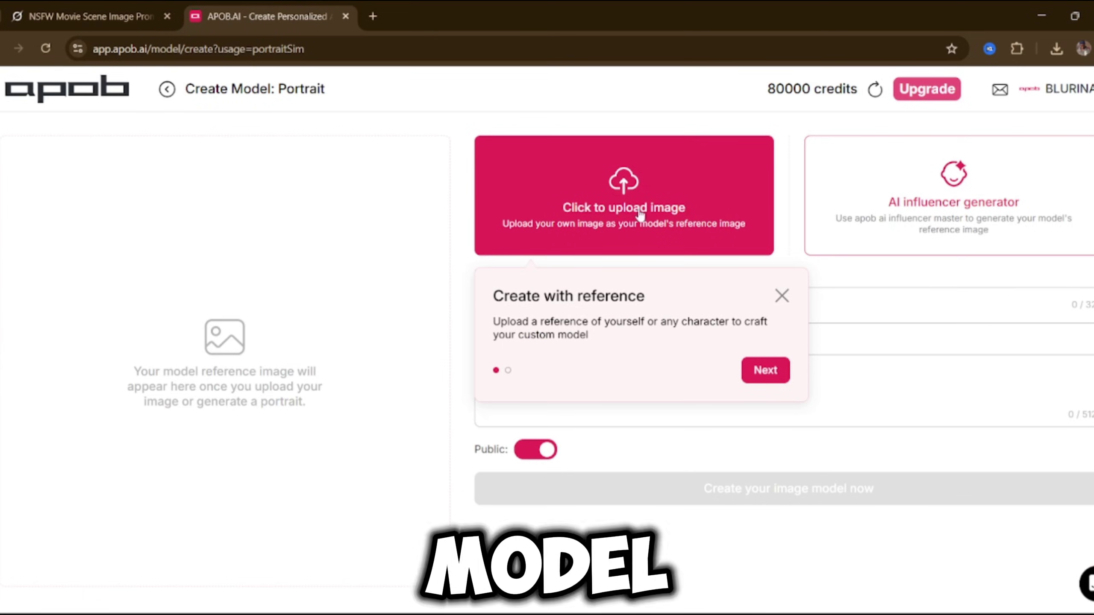
{"action": "left_click", "coordinate": [782, 296]}
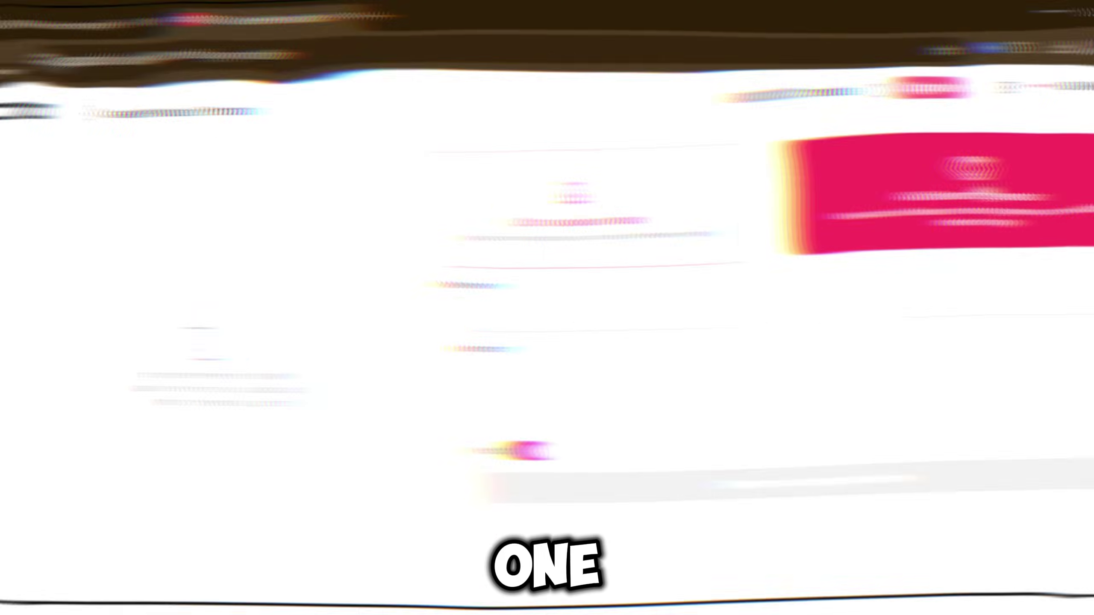
{"action": "left_click", "coordinate": [963, 194]}
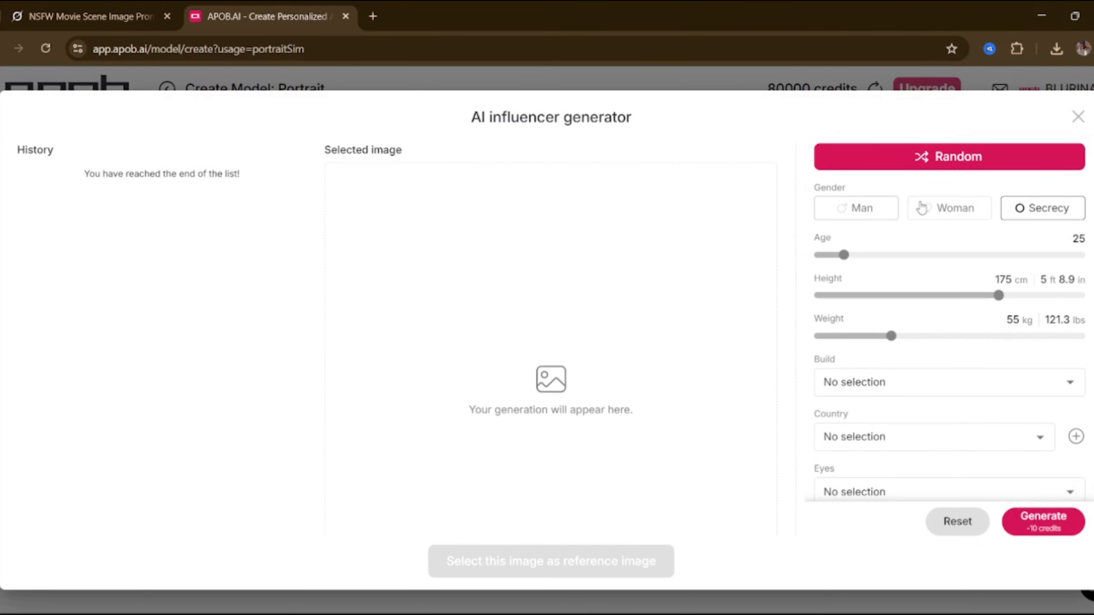
Make the influencer a 24-year-old American woman, 171 cm tall, with a curvy build
{"action": "left_click", "coordinate": [952, 210]}
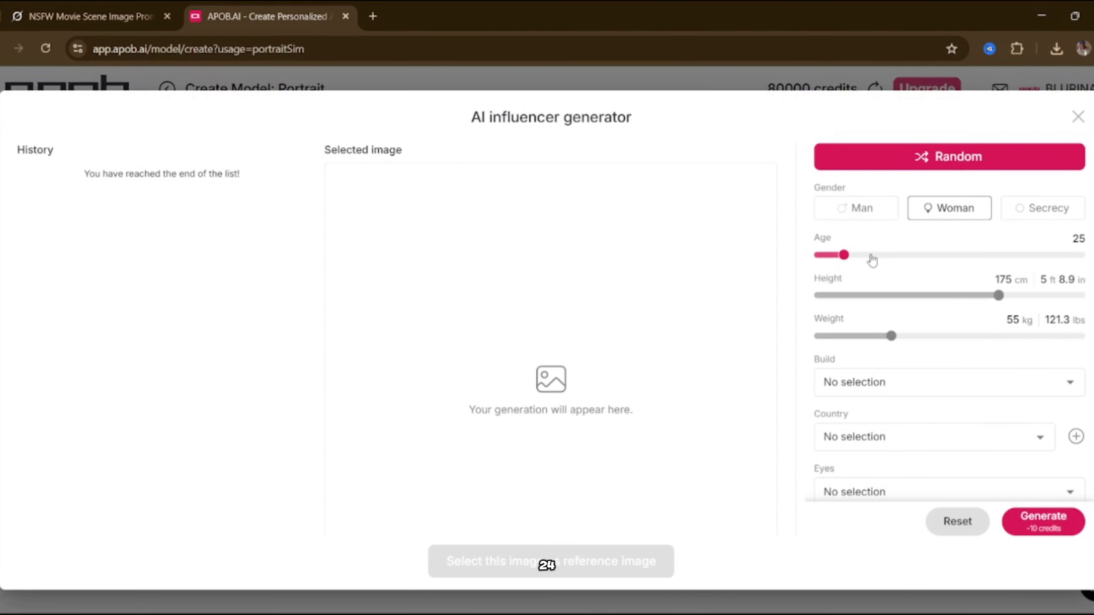
{"action": "left_click_drag", "start_coordinate": [844, 259], "coordinate": [840, 264]}
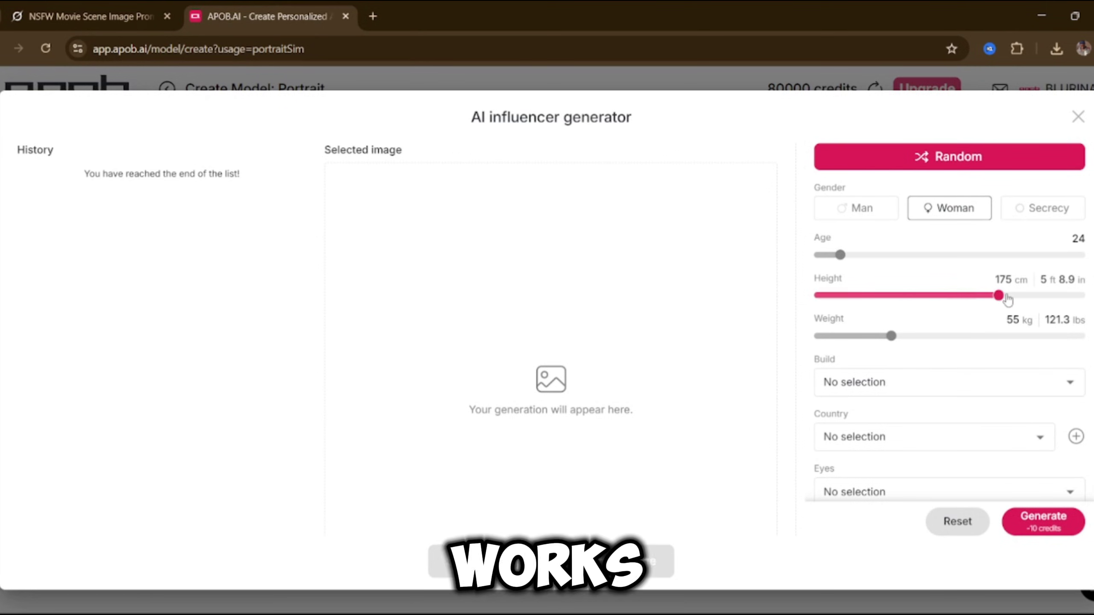
{"action": "left_click_drag", "start_coordinate": [998, 296], "coordinate": [986, 296]}
{"action": "left_click", "coordinate": [1067, 386]}
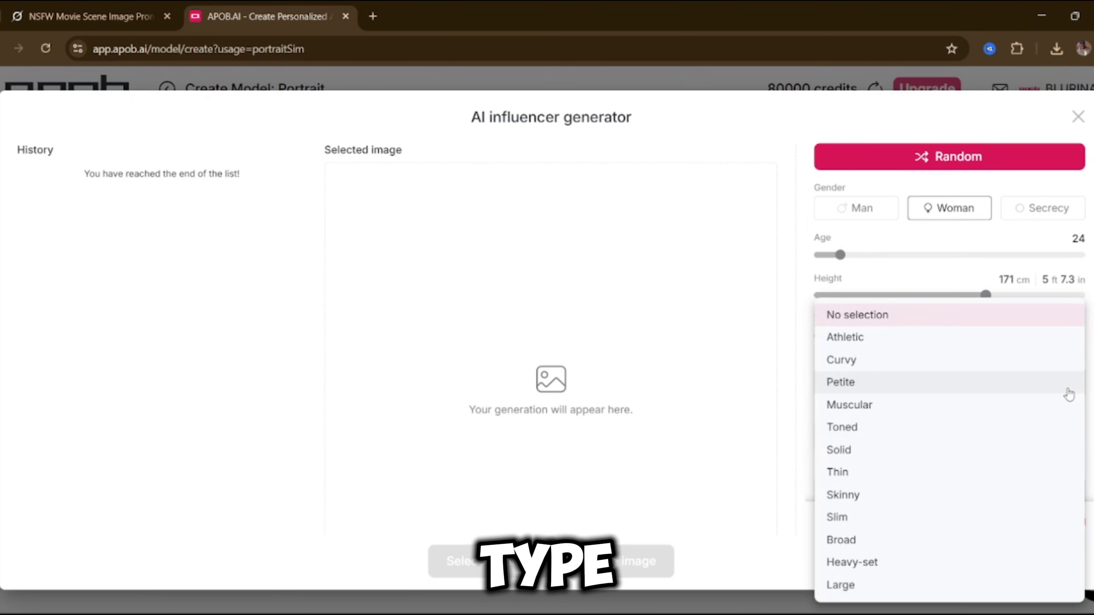
{"action": "left_click", "coordinate": [971, 364]}
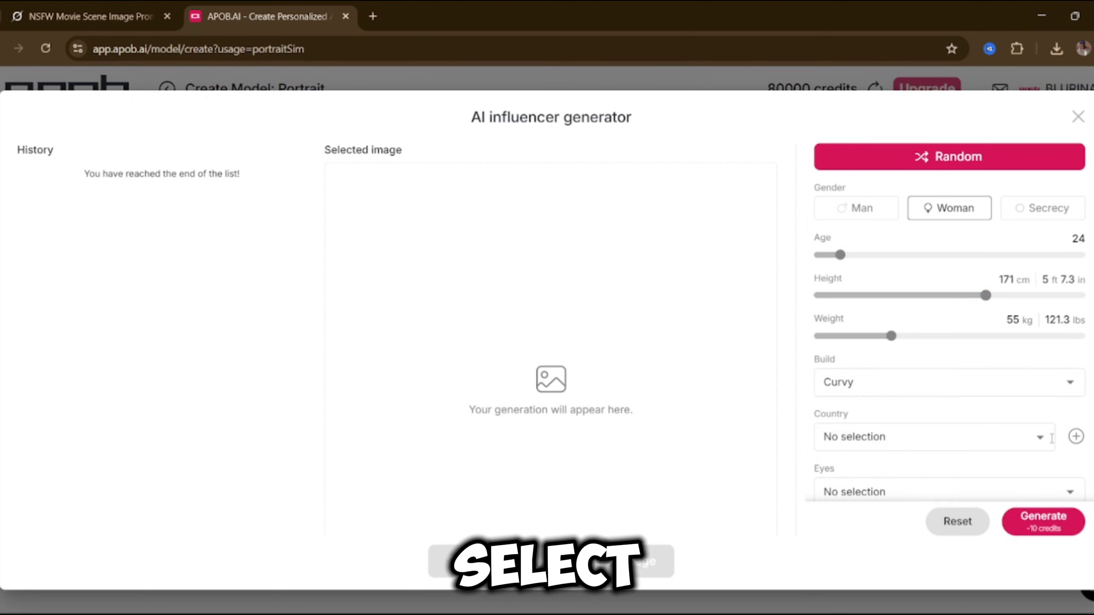
{"action": "left_click", "coordinate": [1051, 438]}
{"action": "left_click", "coordinate": [916, 242]}
Add hazel eyes, blonde box braids and an oval face, then generate the reference portrait
{"action": "scroll", "coordinate": [915, 301], "scroll_direction": "down", "scroll_amount": 2}
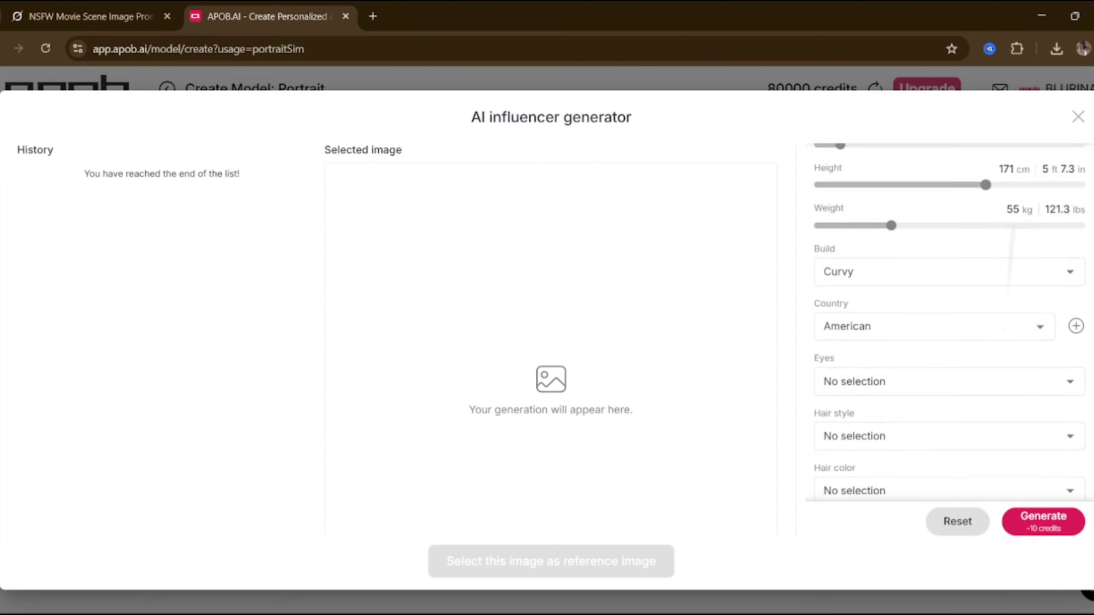
{"action": "scroll", "coordinate": [949, 322], "scroll_direction": "down", "scroll_amount": 2}
{"action": "left_click", "coordinate": [1069, 288]}
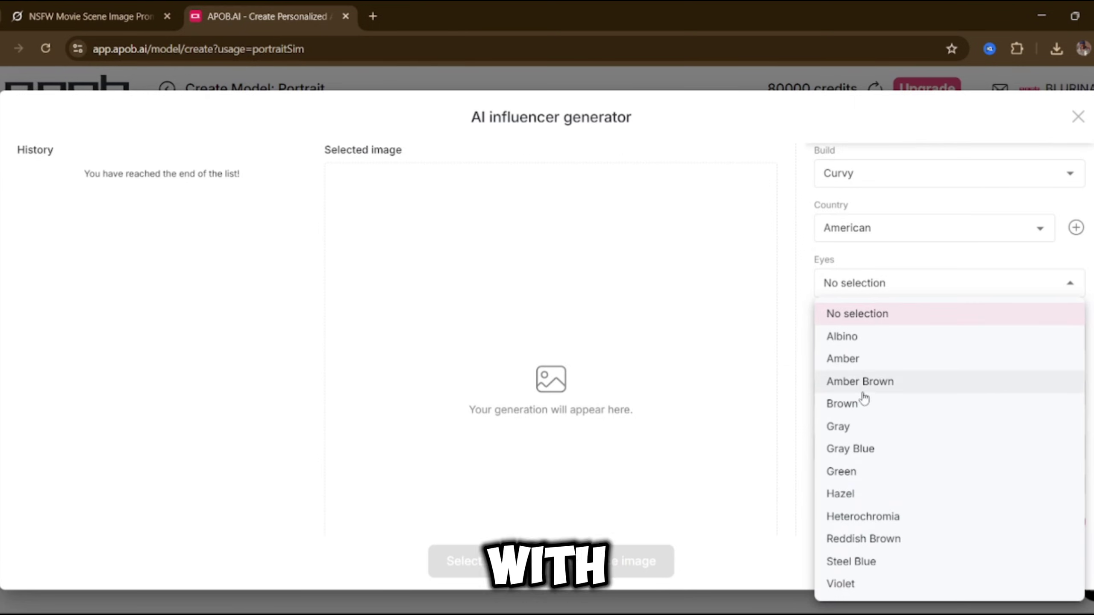
{"action": "left_click", "coordinate": [857, 502]}
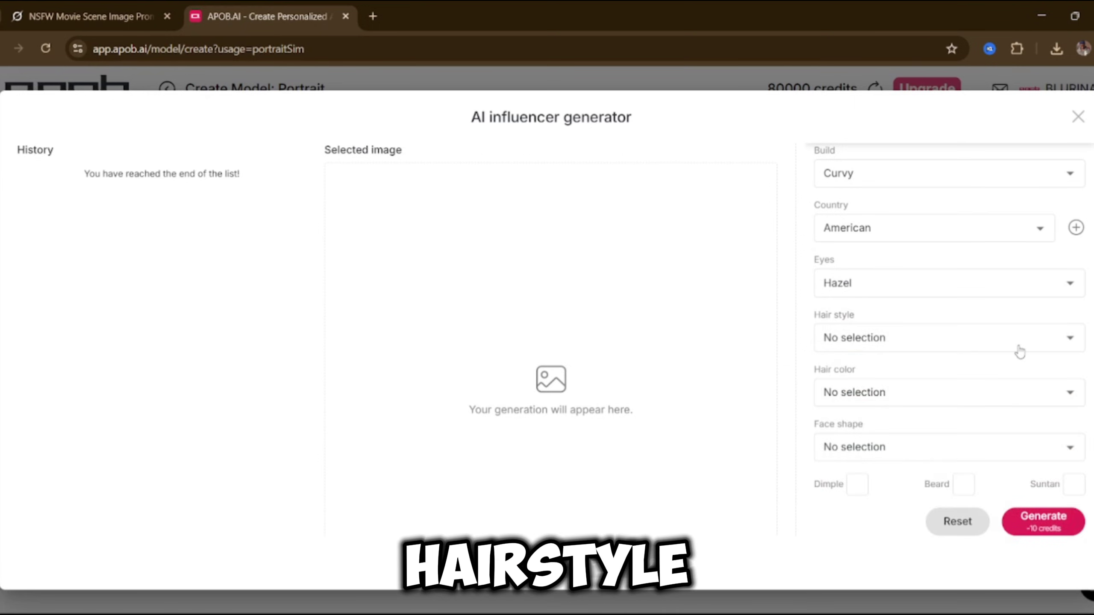
{"action": "left_click", "coordinate": [1018, 345]}
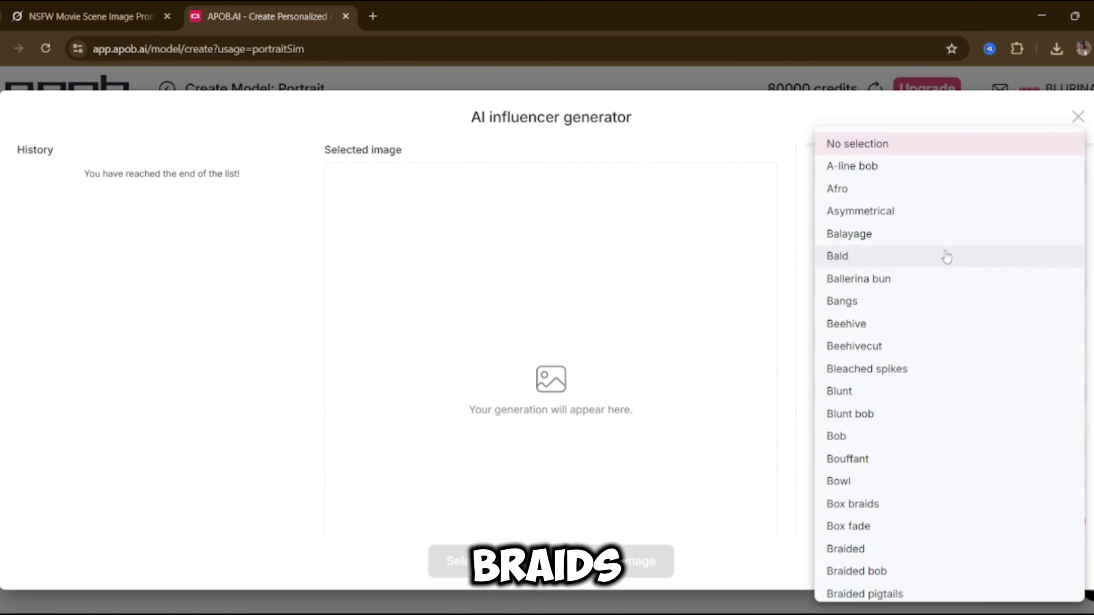
{"action": "left_click", "coordinate": [916, 504]}
{"action": "left_click", "coordinate": [1048, 398]}
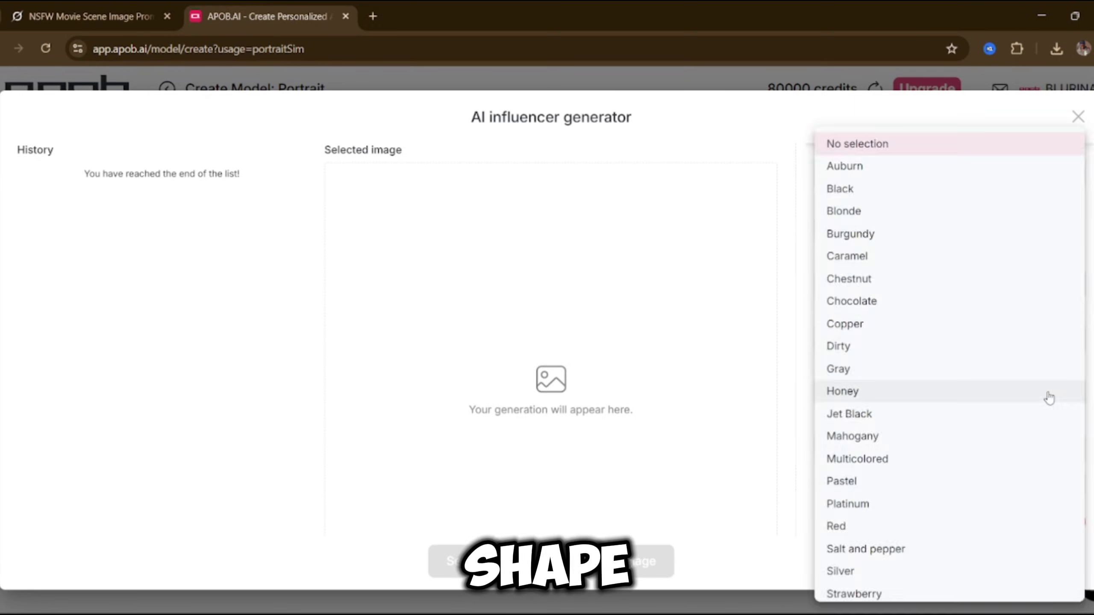
{"action": "left_click", "coordinate": [923, 214]}
{"action": "left_click", "coordinate": [1067, 458]}
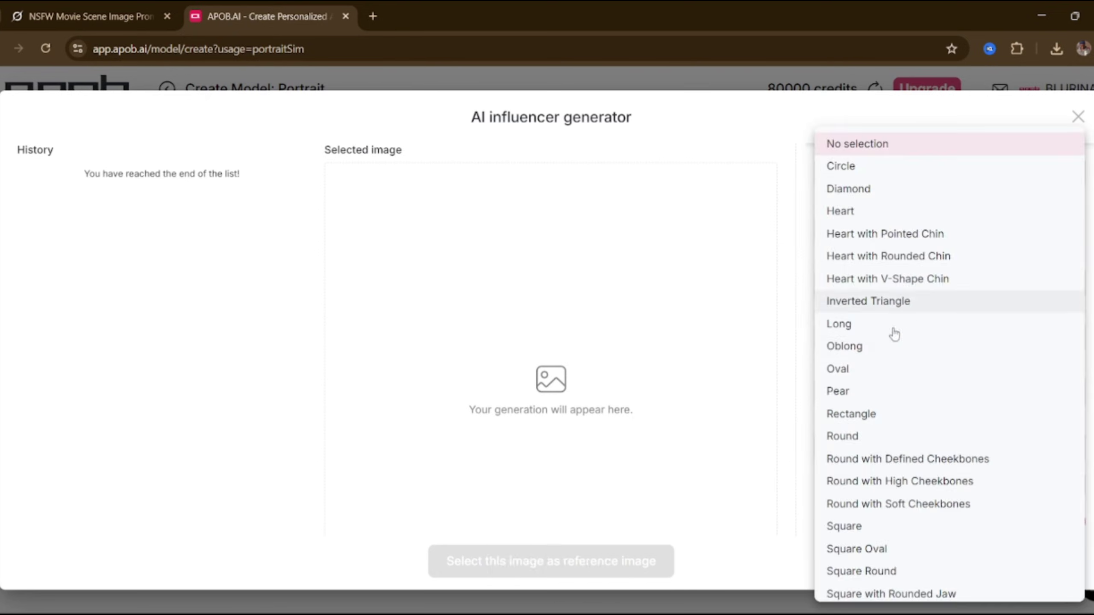
{"action": "left_click", "coordinate": [893, 370]}
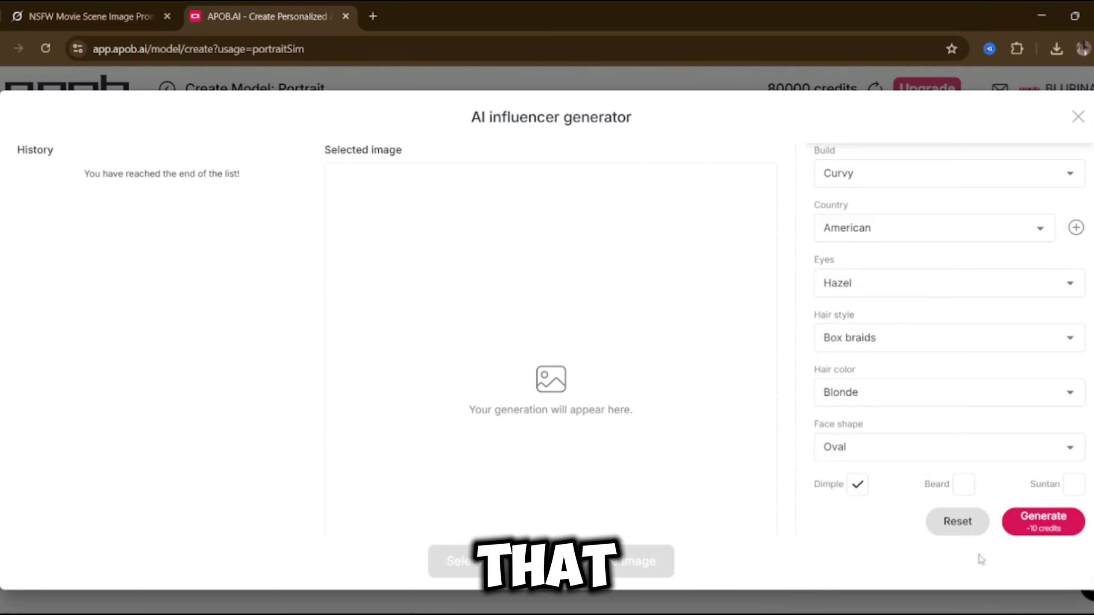
{"action": "left_click", "coordinate": [1054, 523]}
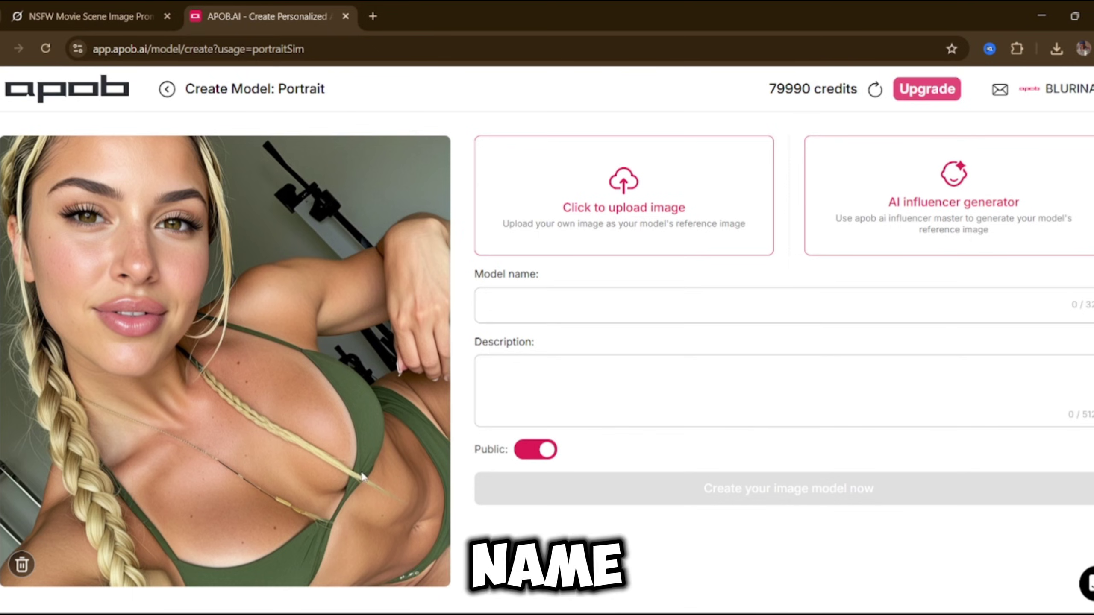
Create the non-public image model named BLURINA with a pasted description
{"action": "left_click", "coordinate": [574, 311]}
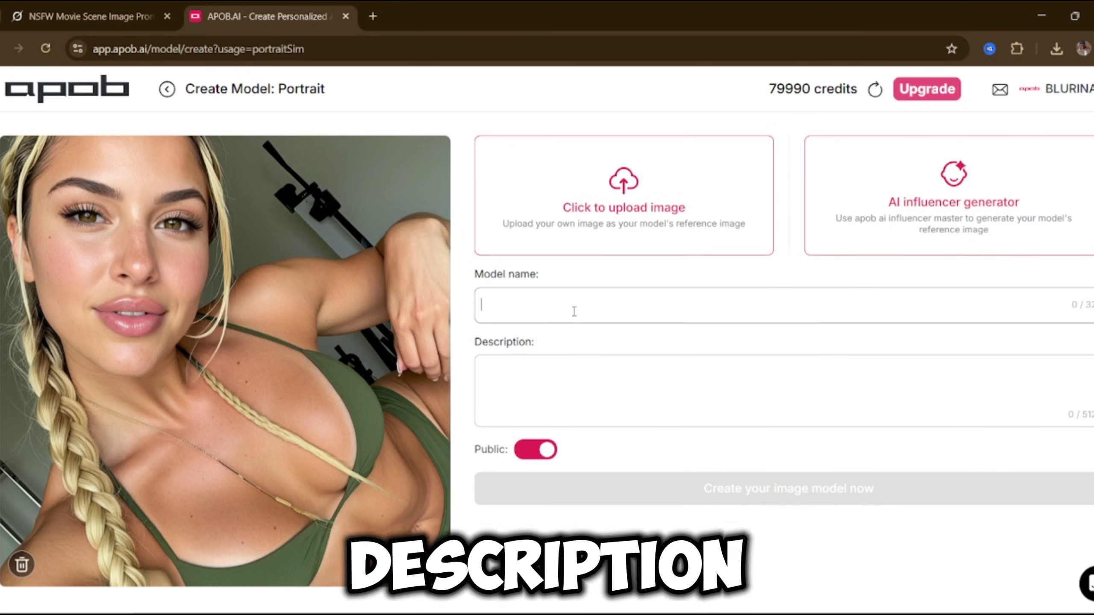
{"action": "type", "text": "BLURINA"}
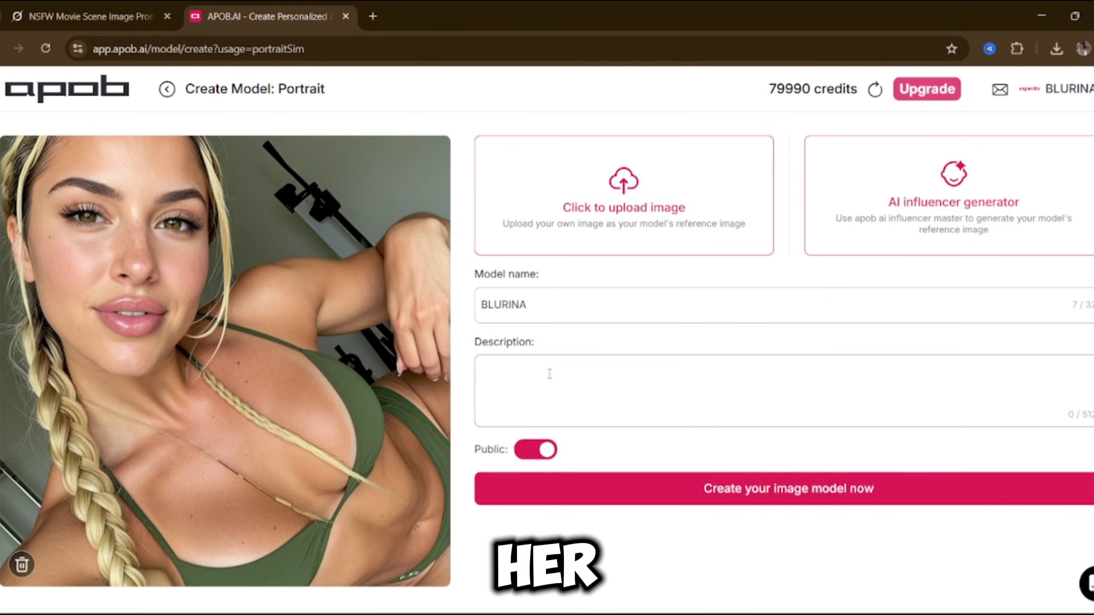
{"action": "type", "text": "I'M just a girl which was created by my creator-BLURFACE"}
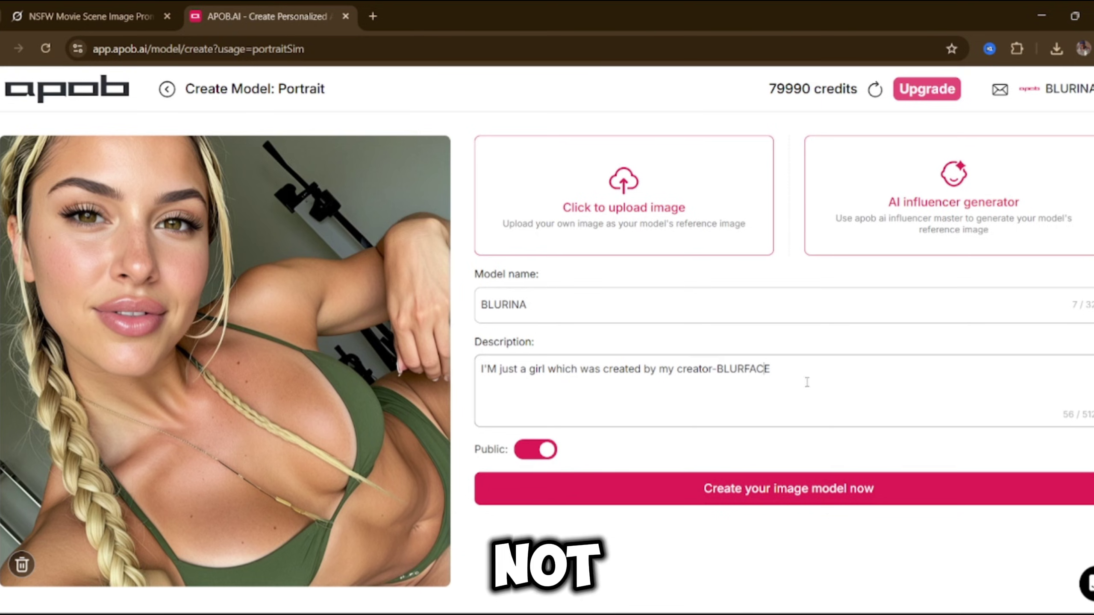
{"action": "left_click", "coordinate": [538, 449]}
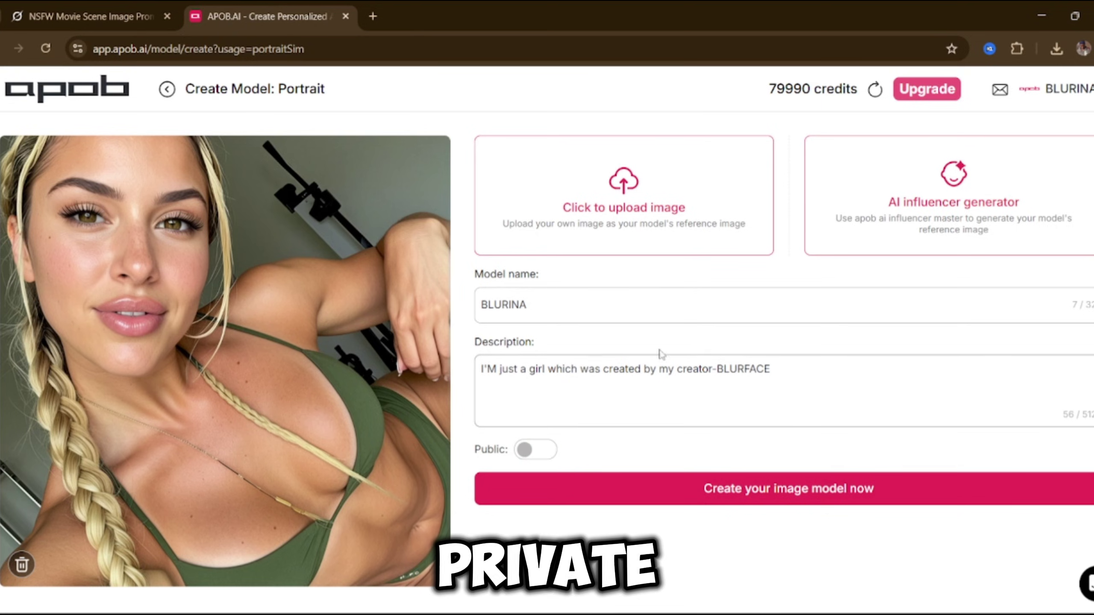
{"action": "left_click", "coordinate": [775, 493]}
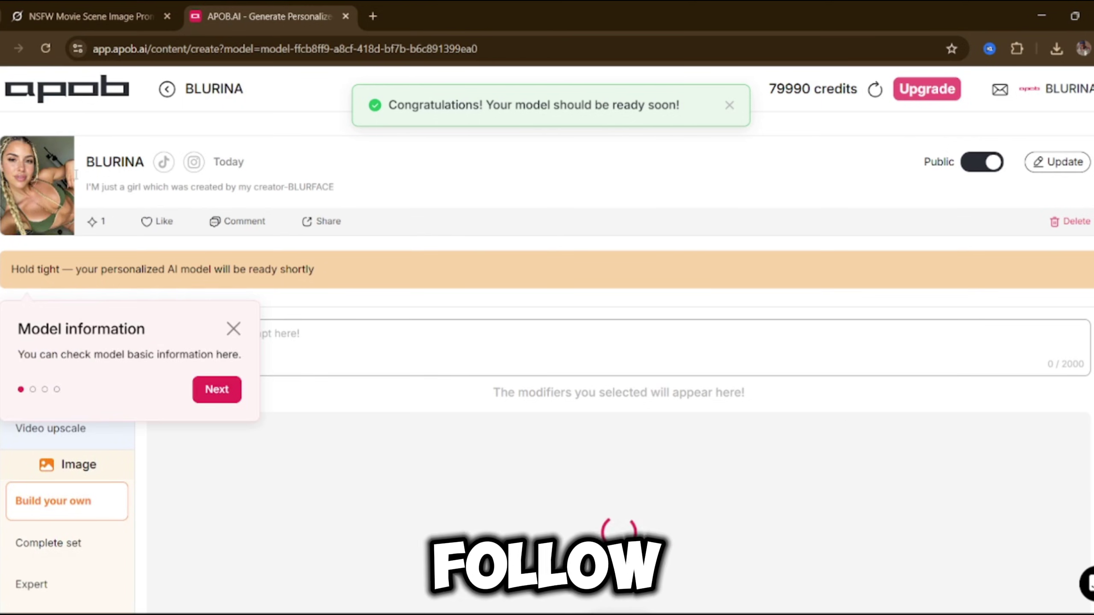
Skip past the introductory tour and choose the Realistic art style
{"action": "left_click", "coordinate": [218, 389]}
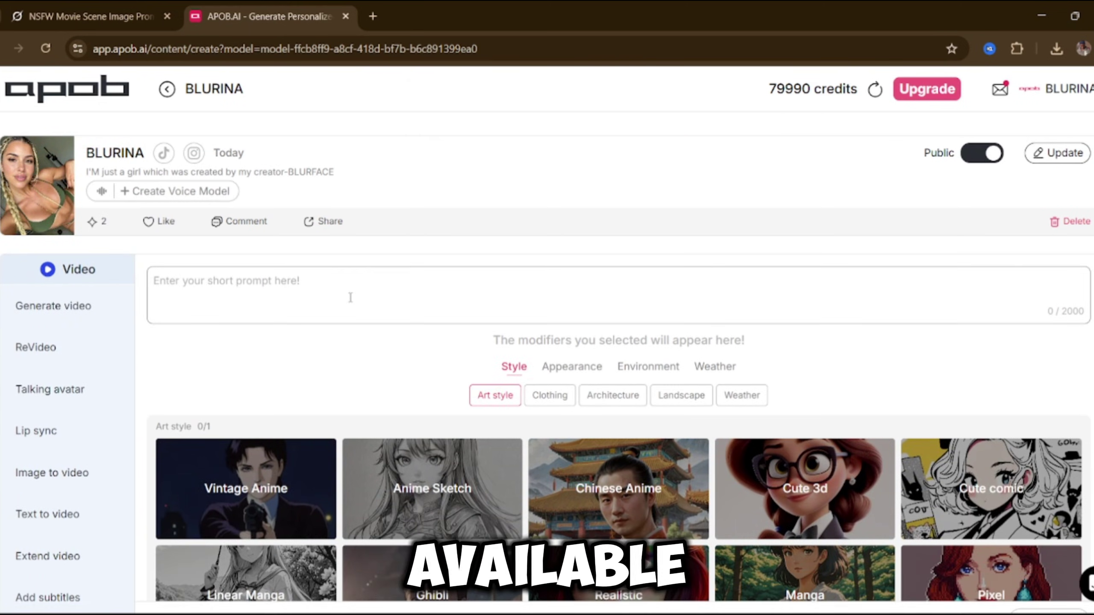
{"action": "scroll", "coordinate": [618, 517], "scroll_direction": "down", "scroll_amount": 3}
{"action": "left_click", "coordinate": [618, 487]}
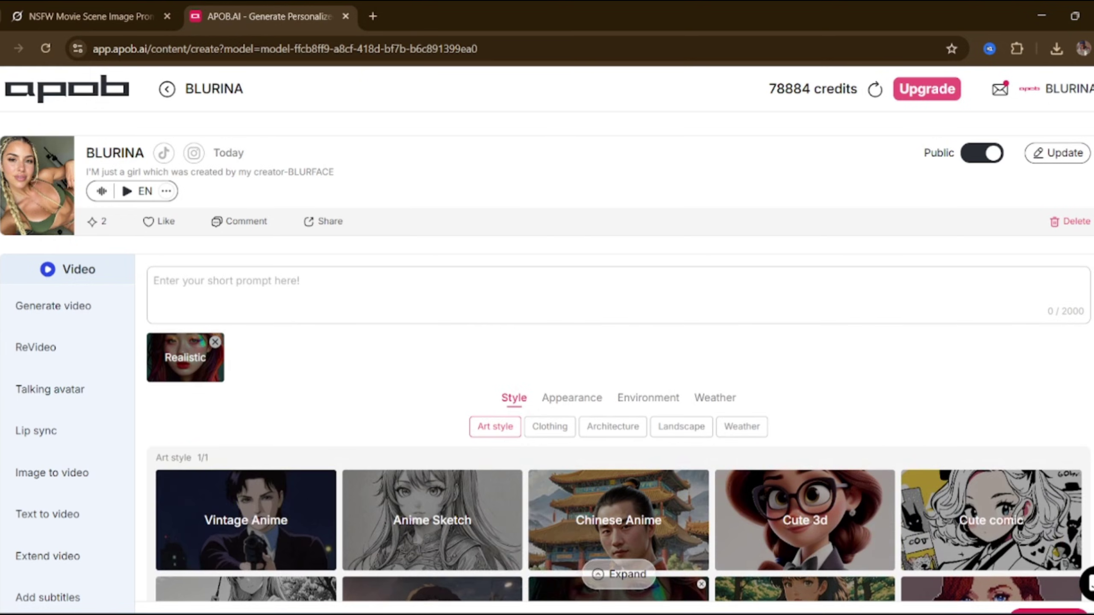
{"action": "left_click", "coordinate": [375, 280]}
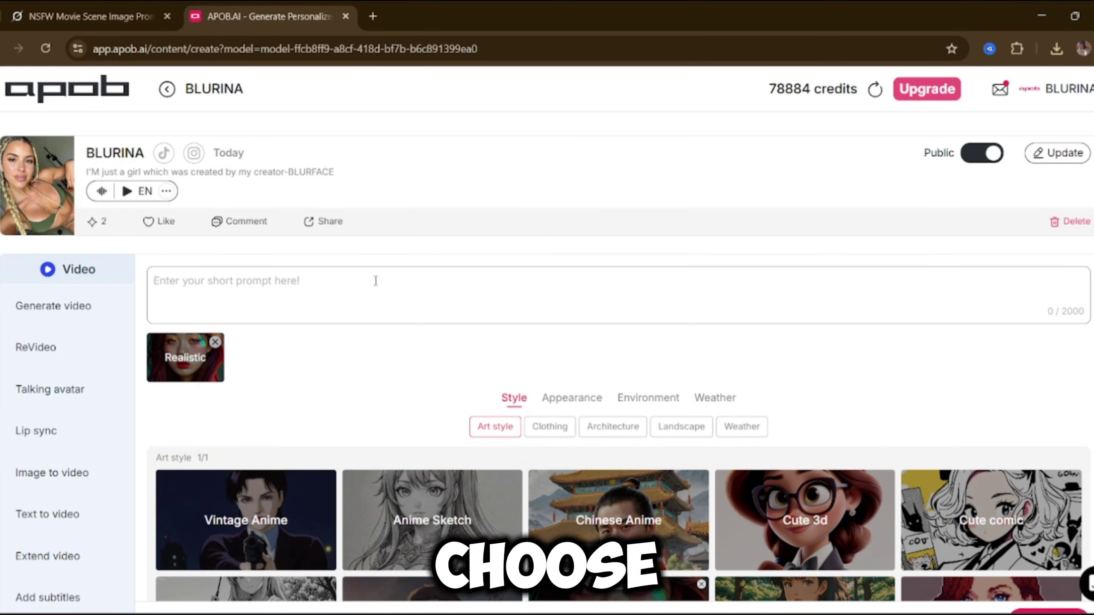
Generate one Ultra S 4K image from the prompt 'shes in the beach'
{"action": "type", "text": "shes in the beach"}
{"action": "scroll", "coordinate": [375, 280], "scroll_direction": "down", "scroll_amount": 3}
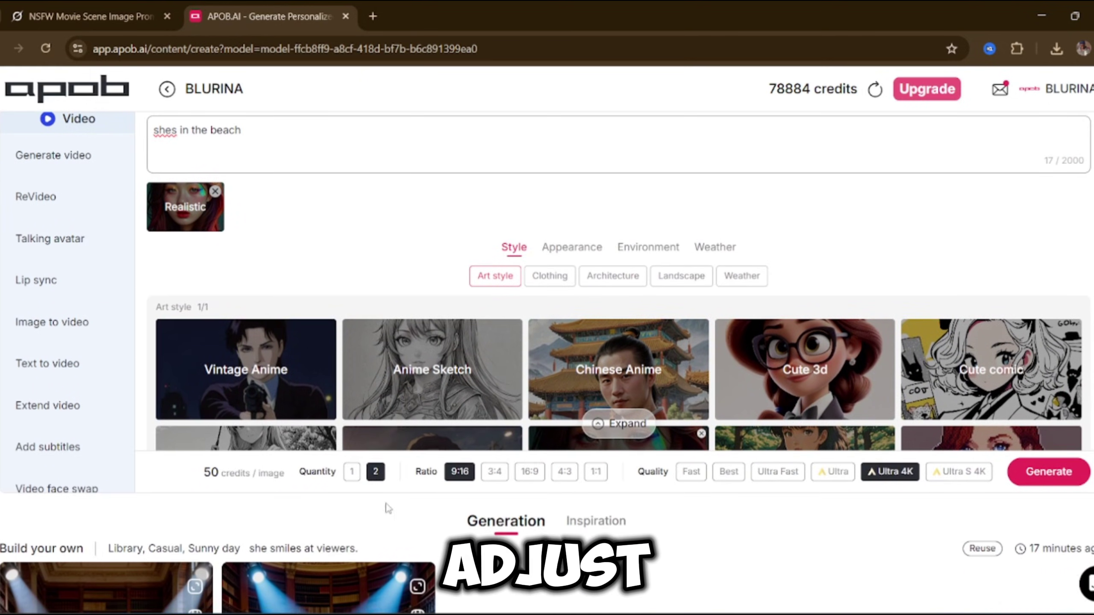
{"action": "left_click", "coordinate": [352, 472]}
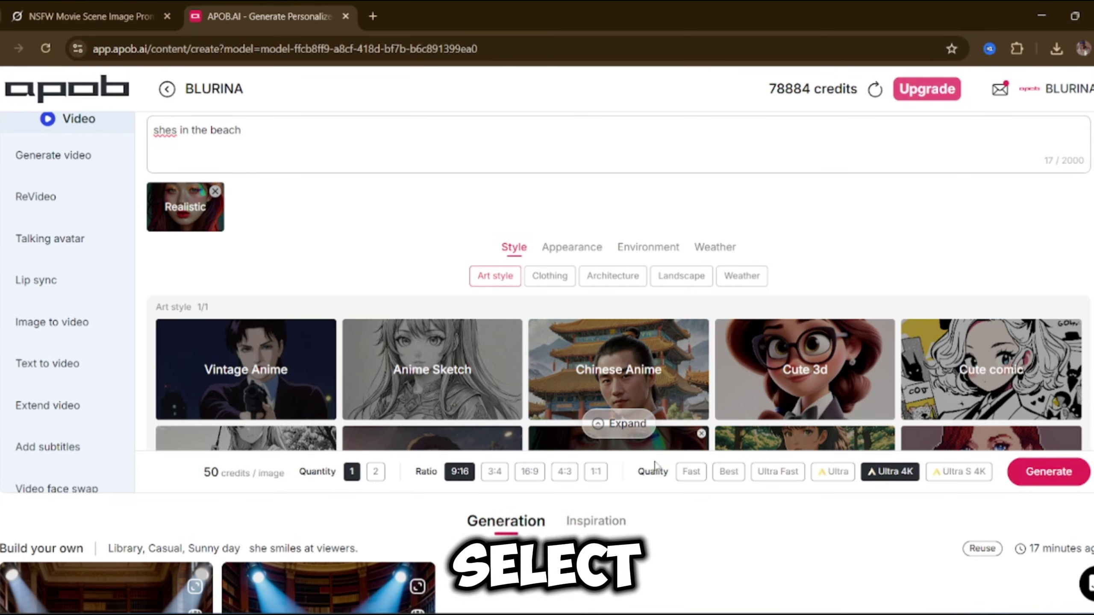
{"action": "left_click", "coordinate": [957, 472]}
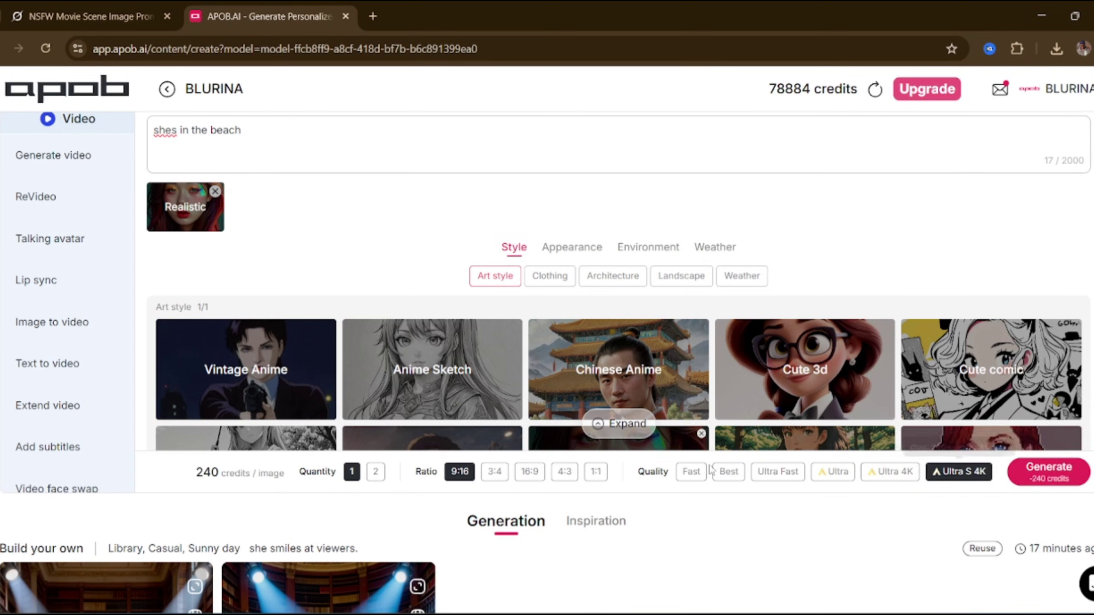
{"action": "left_click", "coordinate": [1051, 473]}
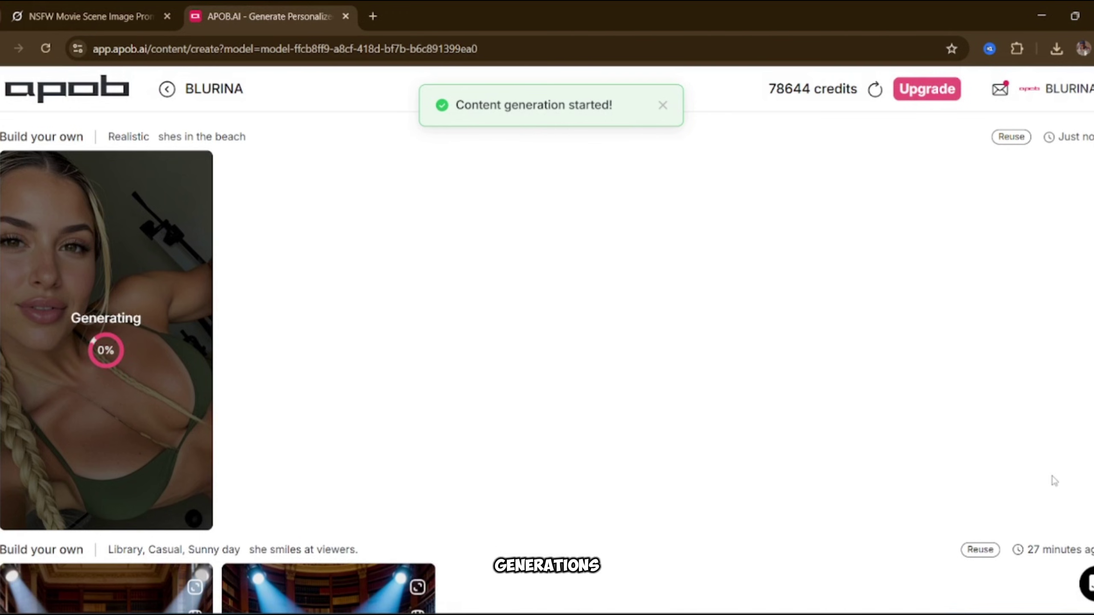
Preview the finished beach photo and send it to the Chat to edit workspace
{"action": "scroll", "coordinate": [1053, 480], "scroll_direction": "down", "scroll_amount": 5}
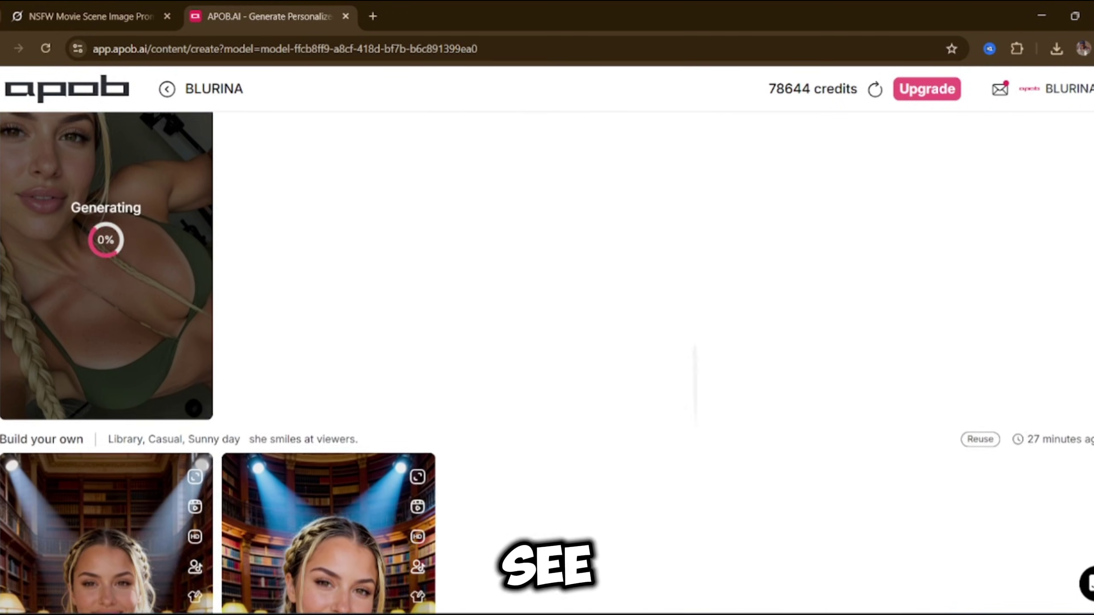
{"action": "scroll", "coordinate": [560, 388], "scroll_direction": "down", "scroll_amount": 3}
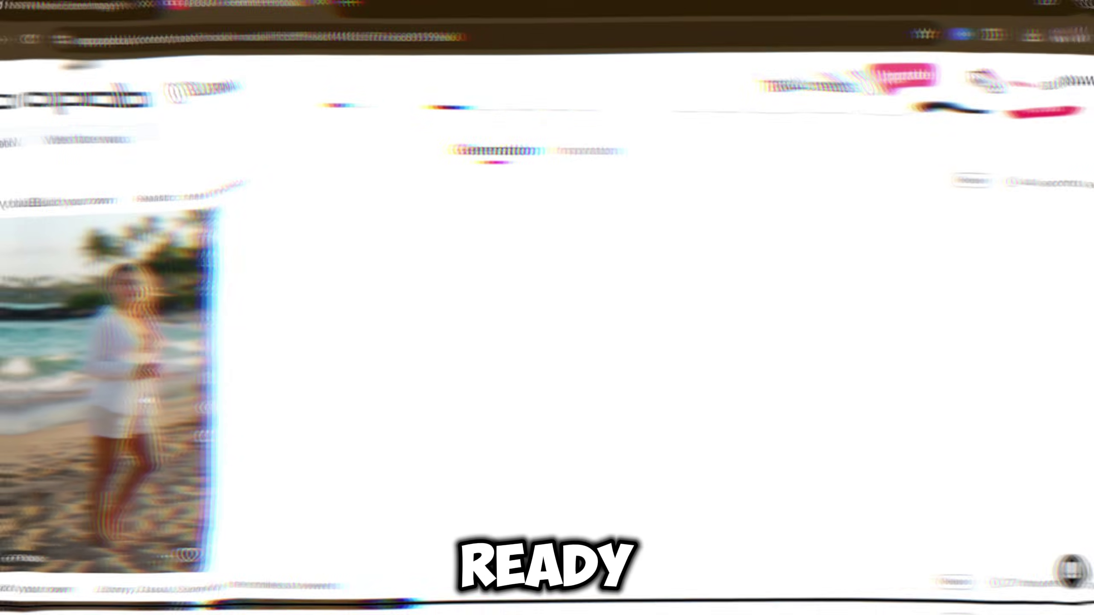
{"action": "left_click", "coordinate": [132, 382]}
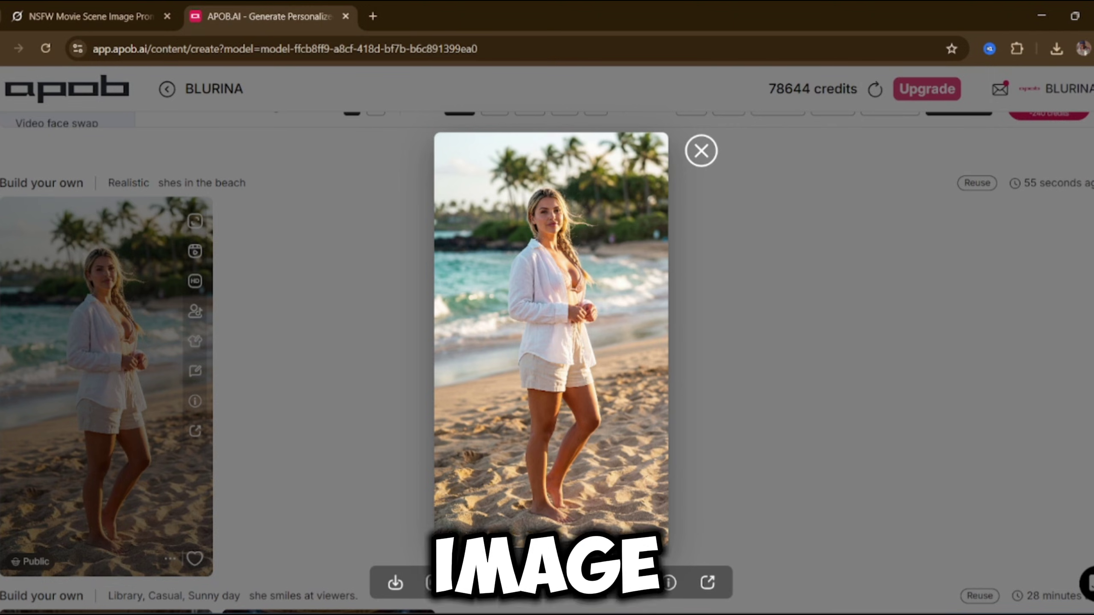
{"action": "left_click", "coordinate": [589, 583]}
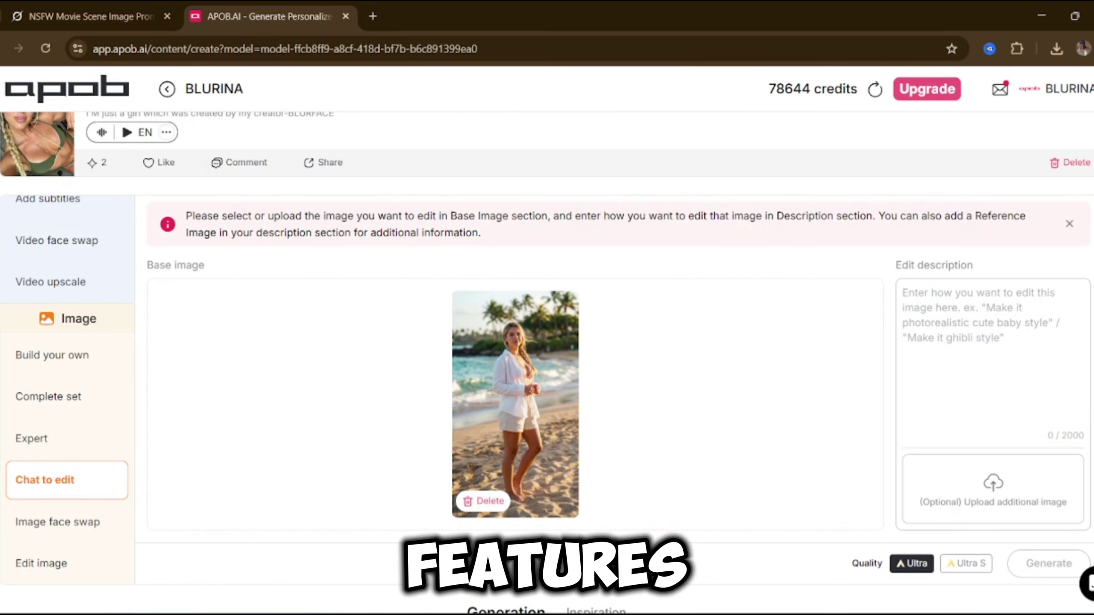
Generate an Ultra S edit of the beach photo from pasted instructions, then open the car photo
{"action": "left_click", "coordinate": [926, 314]}
{"action": "type", "text": "shes in a car holding a book that has the word written boldly \"blurs secret\""}
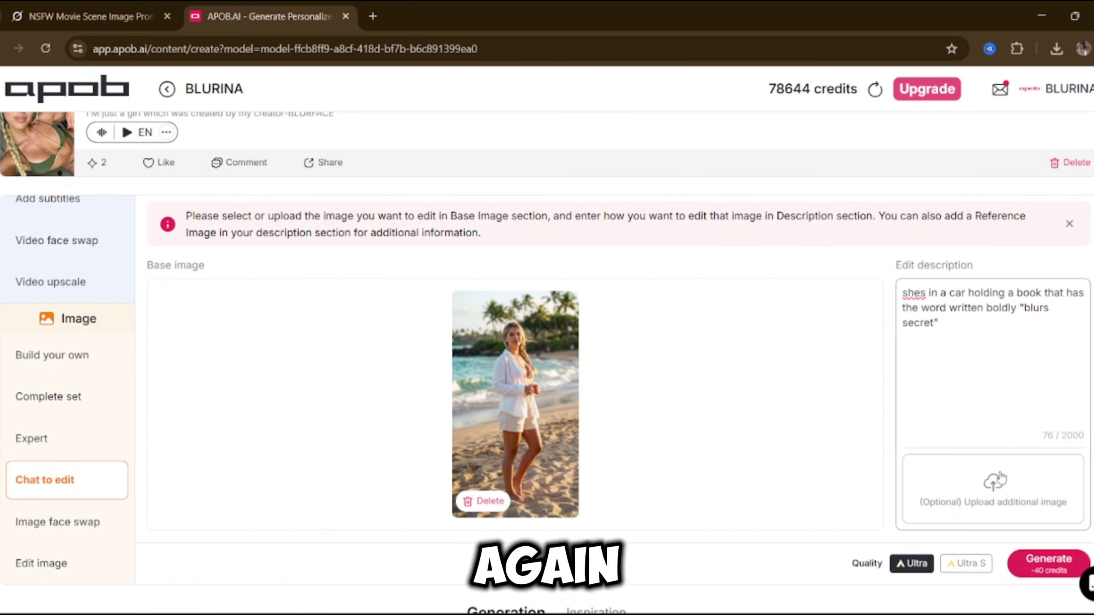
{"action": "left_click", "coordinate": [966, 563]}
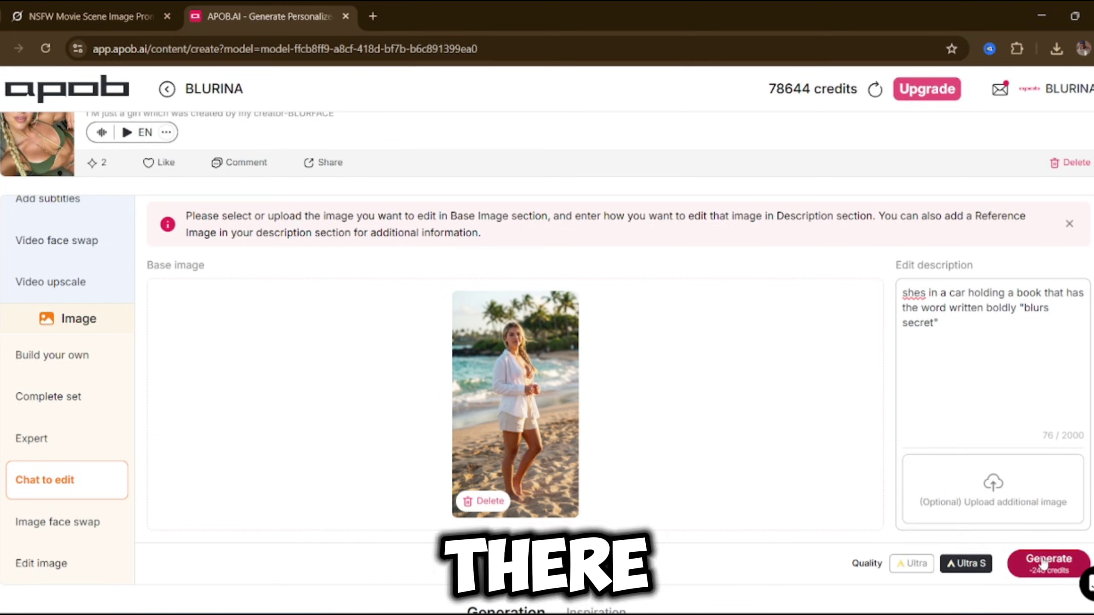
{"action": "left_click", "coordinate": [1042, 562]}
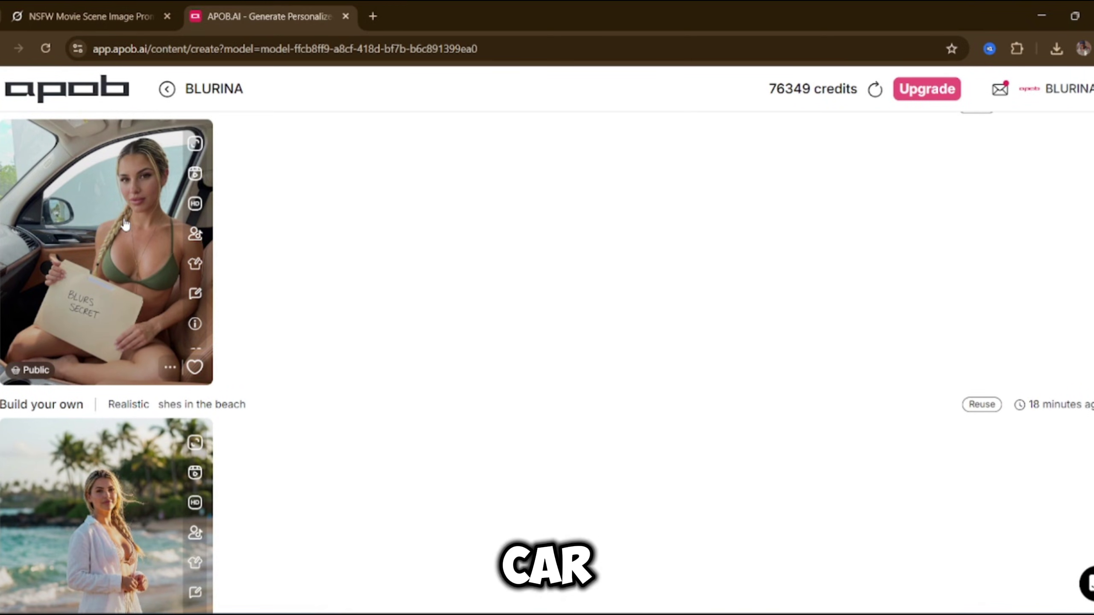
{"action": "left_click", "coordinate": [124, 221]}
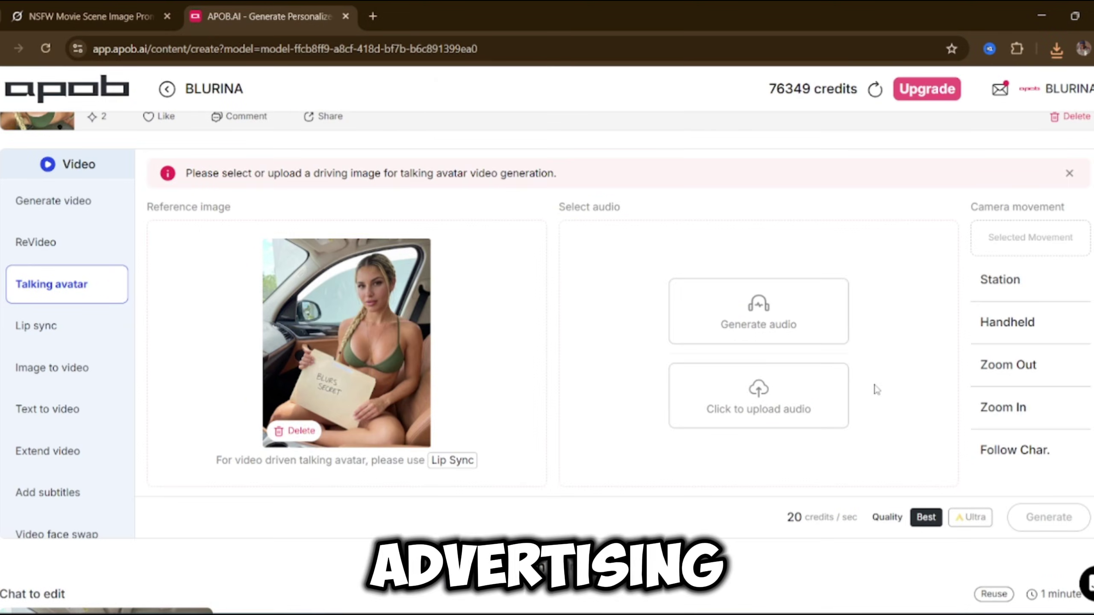
Generate an Ultra-quality talking-avatar video with an auto-written voiceover script and Station camera movement
{"action": "left_click", "coordinate": [775, 324]}
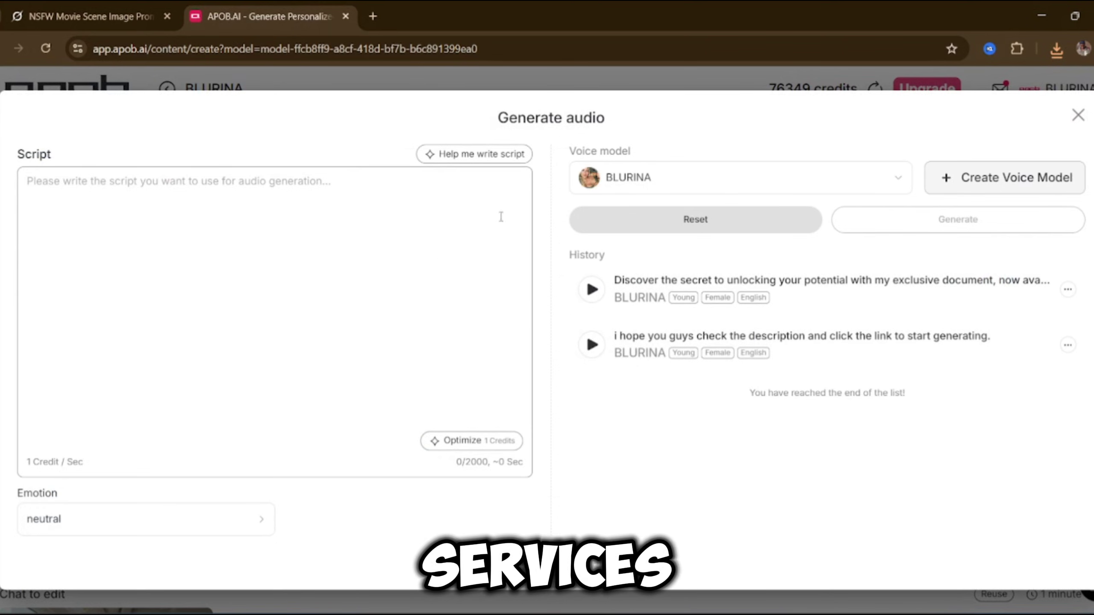
{"action": "left_click", "coordinate": [481, 156]}
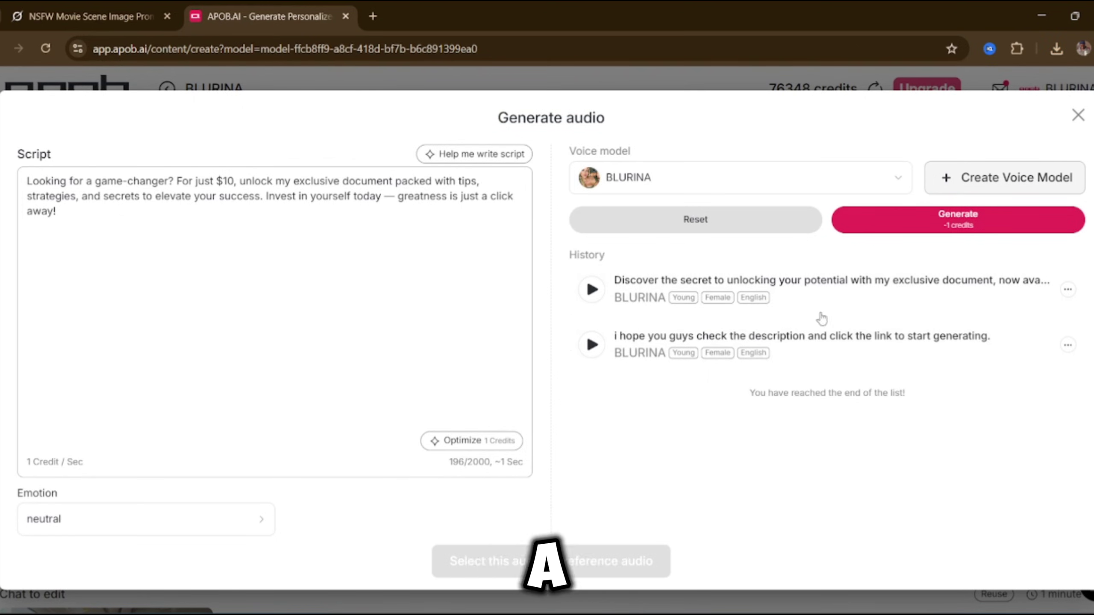
{"action": "left_click", "coordinate": [949, 215]}
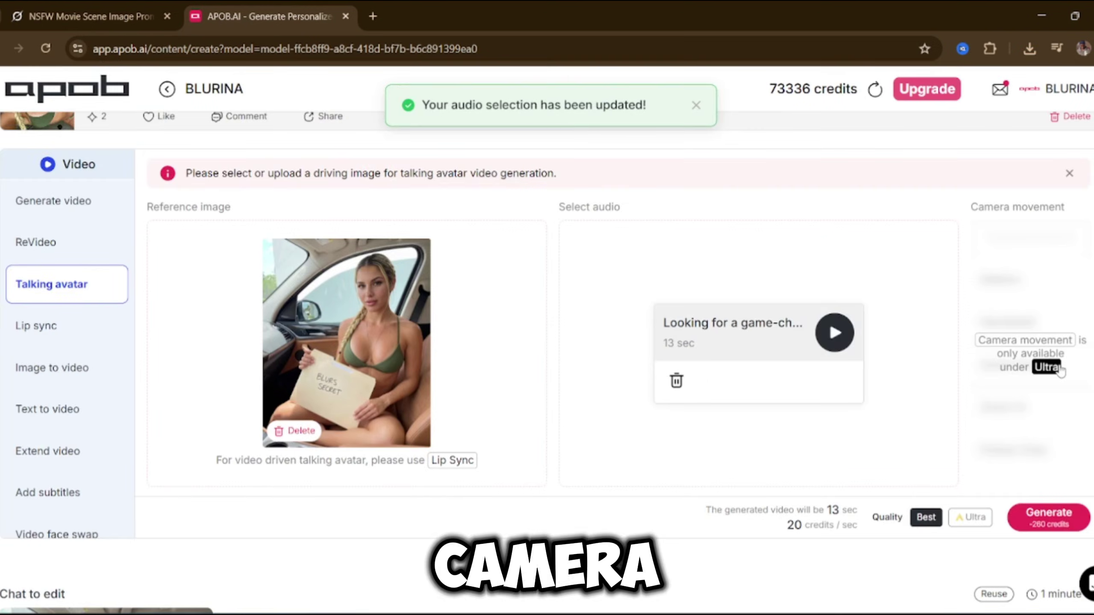
{"action": "left_click", "coordinate": [1057, 367]}
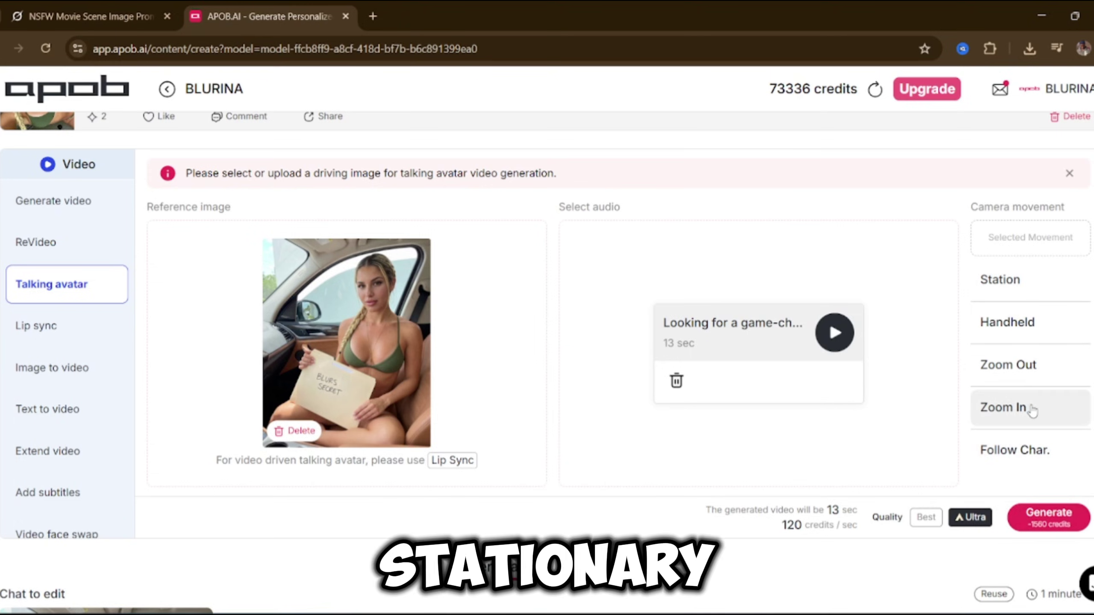
{"action": "left_click", "coordinate": [1020, 284]}
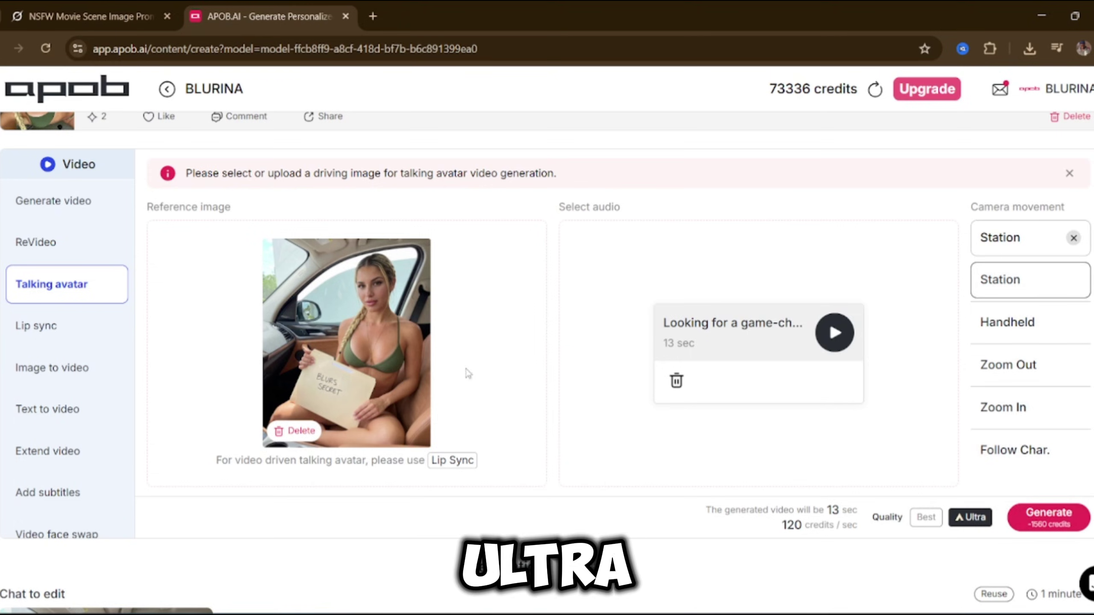
{"action": "left_click", "coordinate": [1044, 529]}
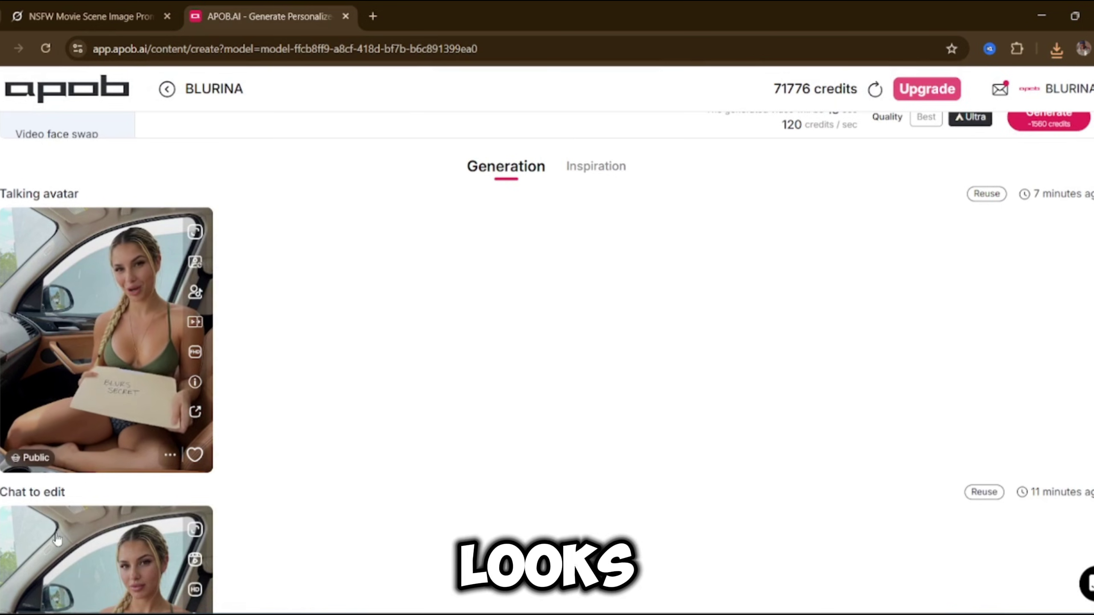
Scroll up the sidebar and switch to the ReVideo tools
{"action": "scroll", "coordinate": [234, 477], "scroll_direction": "up", "scroll_amount": 2}
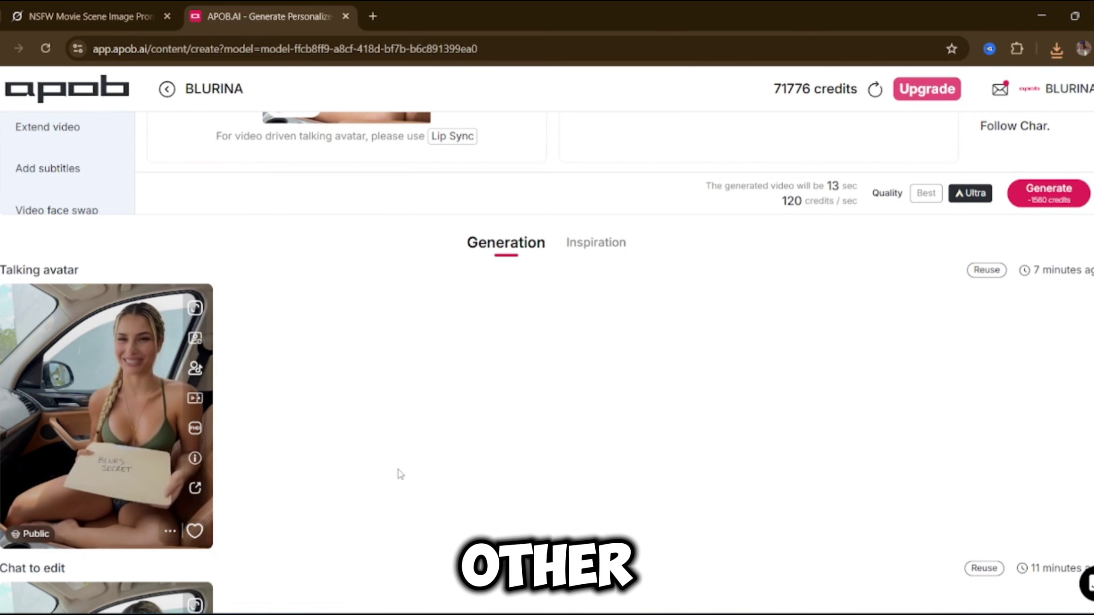
{"action": "scroll", "coordinate": [400, 474], "scroll_direction": "up", "scroll_amount": 2}
{"action": "scroll", "coordinate": [89, 258], "scroll_direction": "up", "scroll_amount": 5}
{"action": "left_click", "coordinate": [89, 221]}
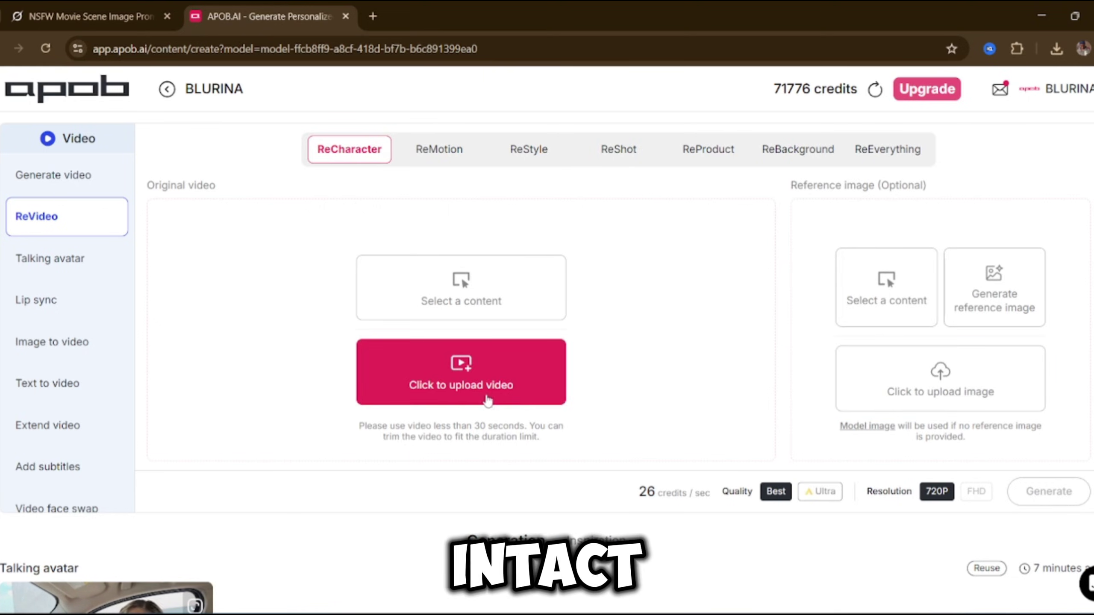
Upload IMG_1922 from the Pictures folder and save it as the ReCharacter original video
{"action": "left_click", "coordinate": [448, 151]}
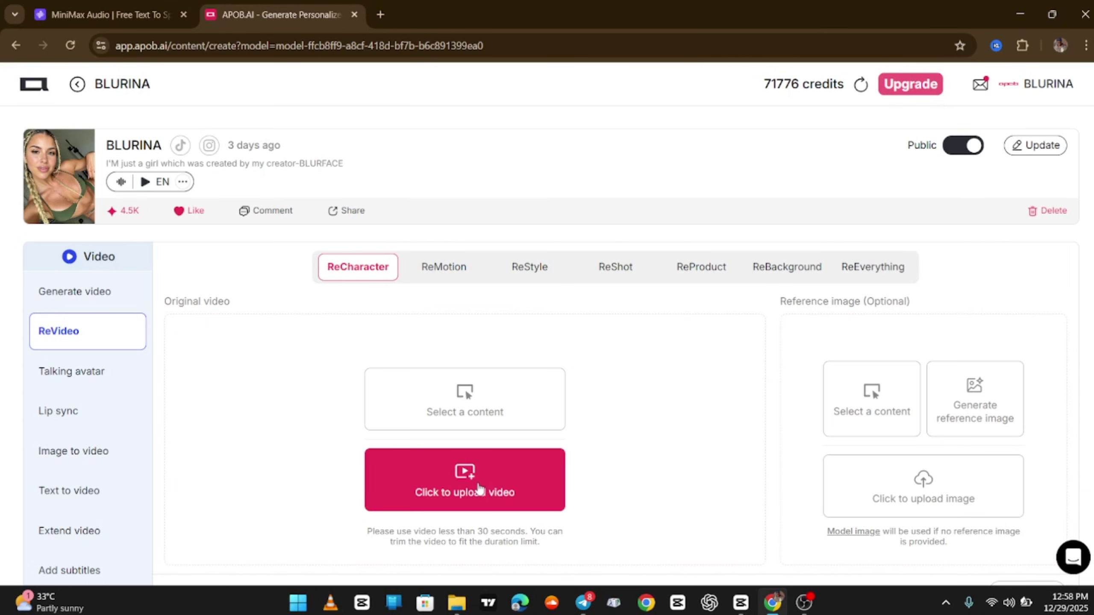
{"action": "left_click", "coordinate": [468, 484]}
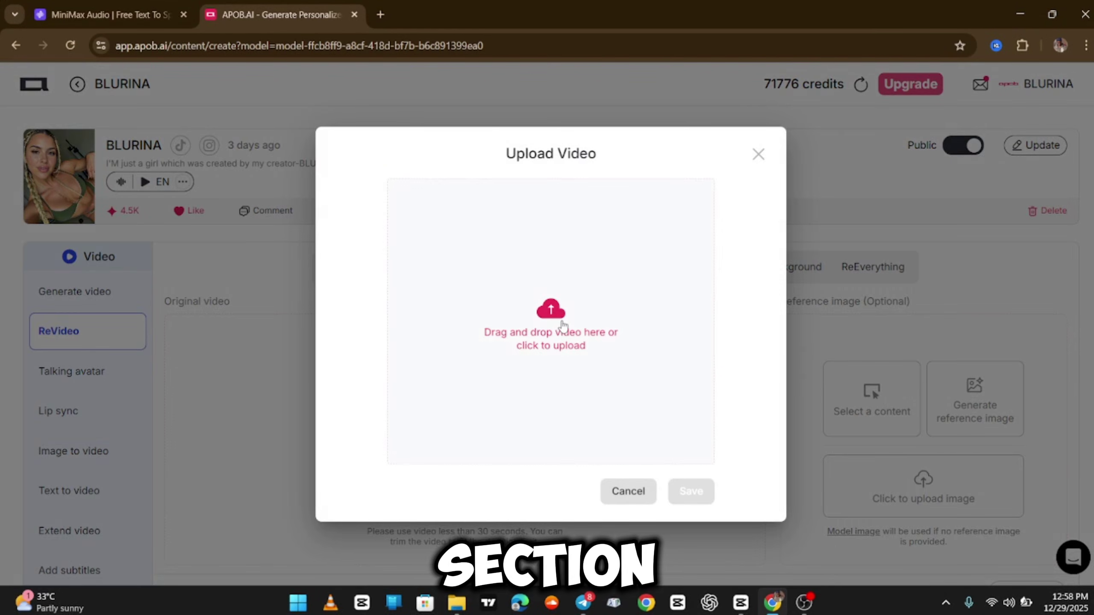
{"action": "left_click", "coordinate": [422, 373]}
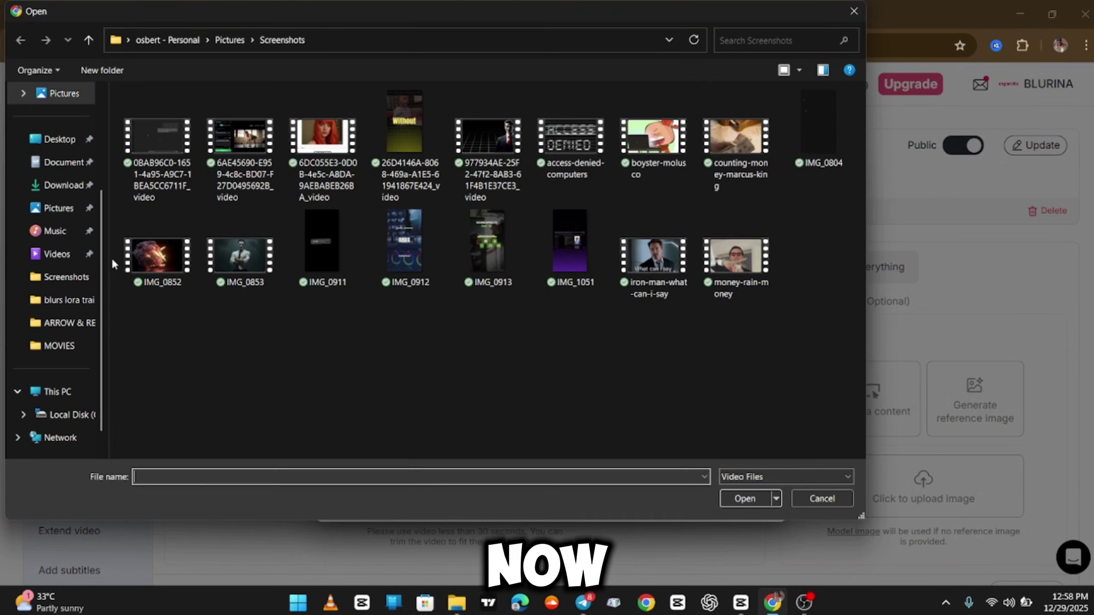
{"action": "left_click", "coordinate": [59, 208]}
{"action": "left_click", "coordinate": [490, 139]}
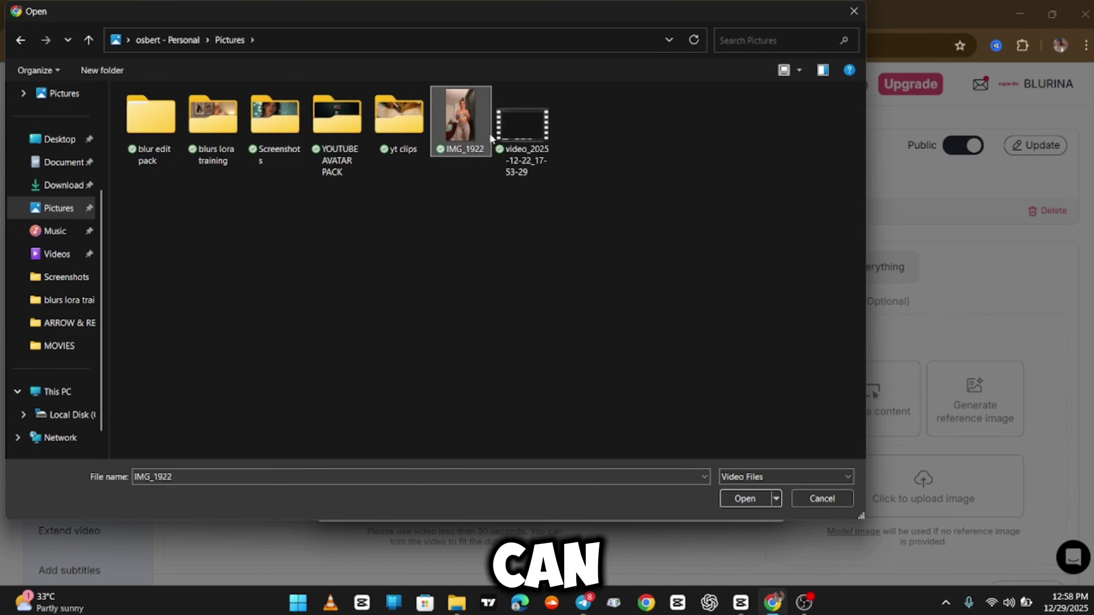
{"action": "left_click", "coordinate": [744, 499]}
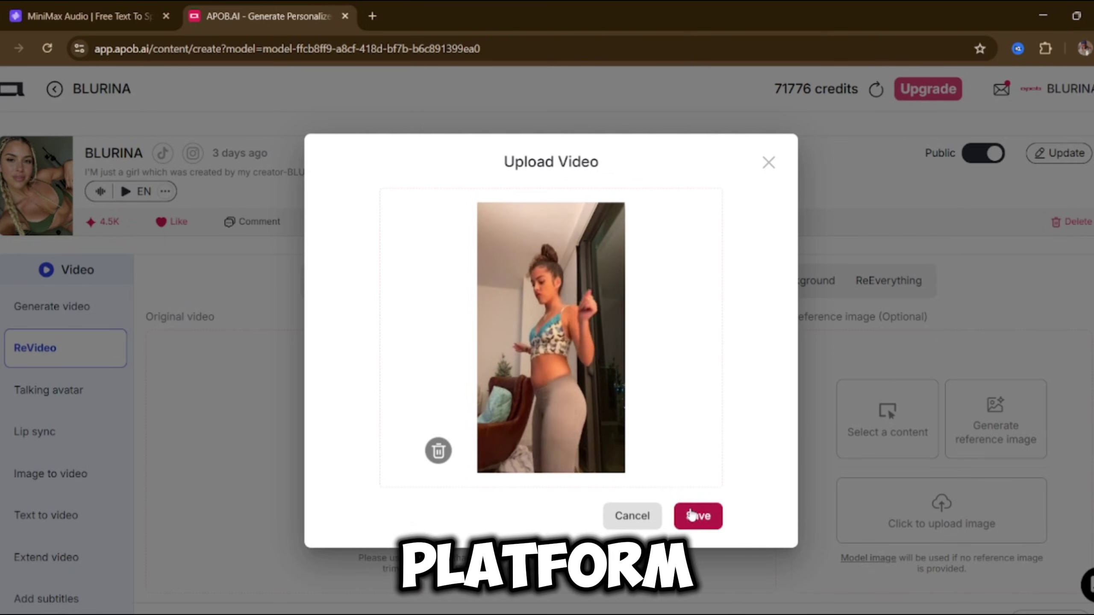
{"action": "left_click", "coordinate": [698, 515]}
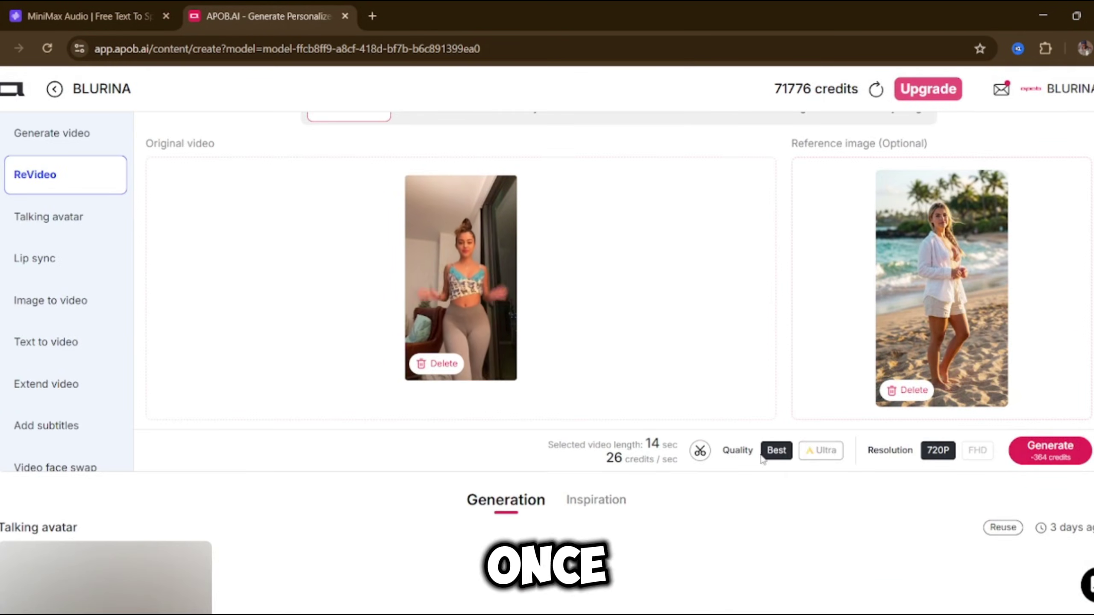
Generate the 14-second ReCharacter swap video at Ultra quality and FHD resolution
{"action": "left_click", "coordinate": [821, 450]}
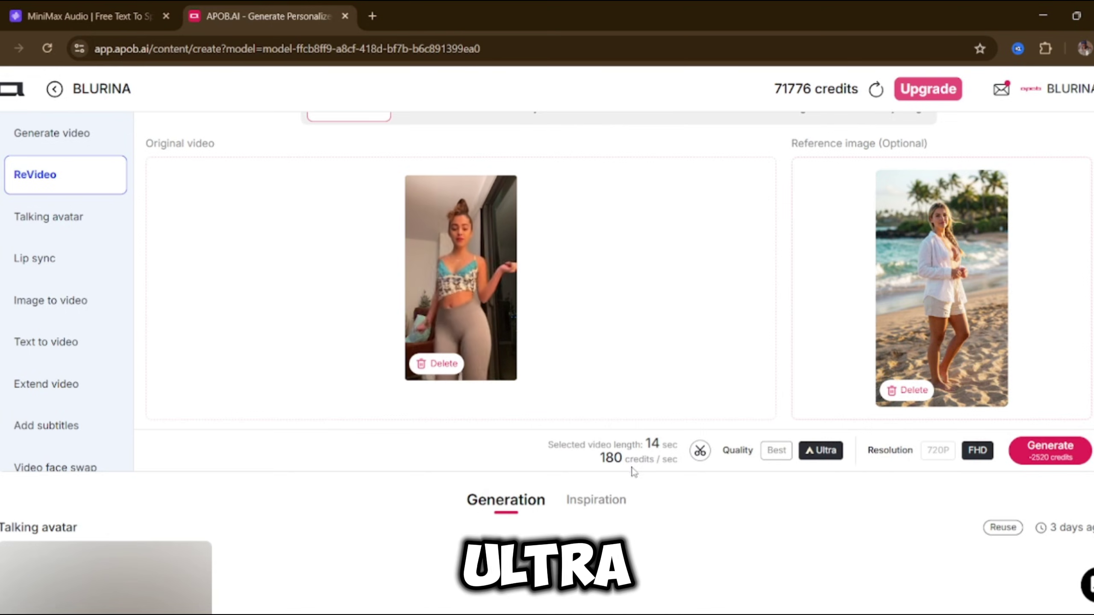
{"action": "left_click", "coordinate": [1027, 458]}
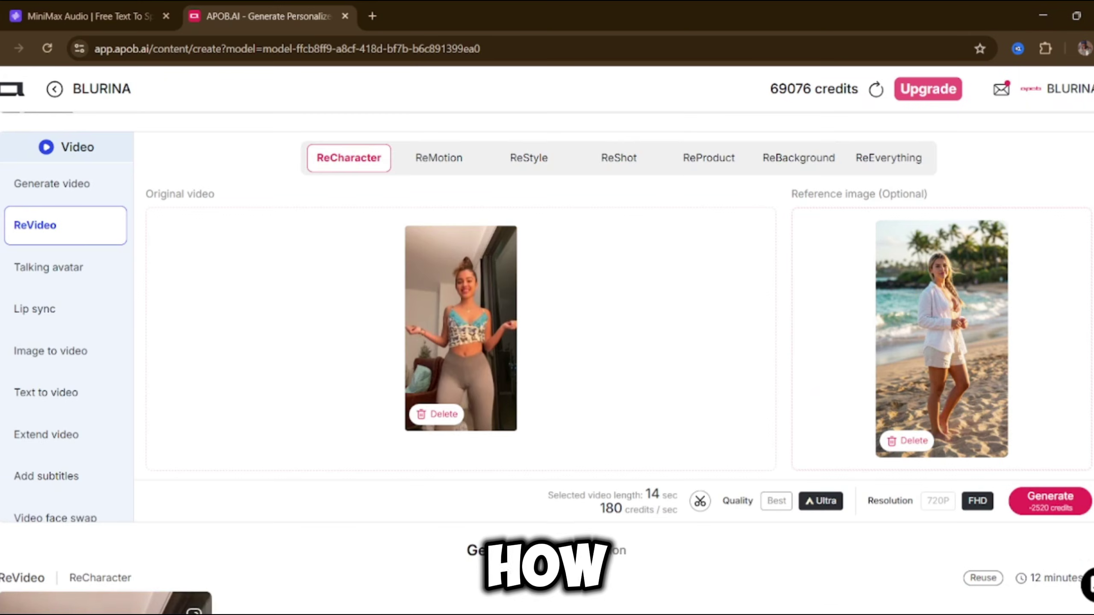
{"action": "scroll", "coordinate": [558, 386], "scroll_direction": "down", "scroll_amount": 8}
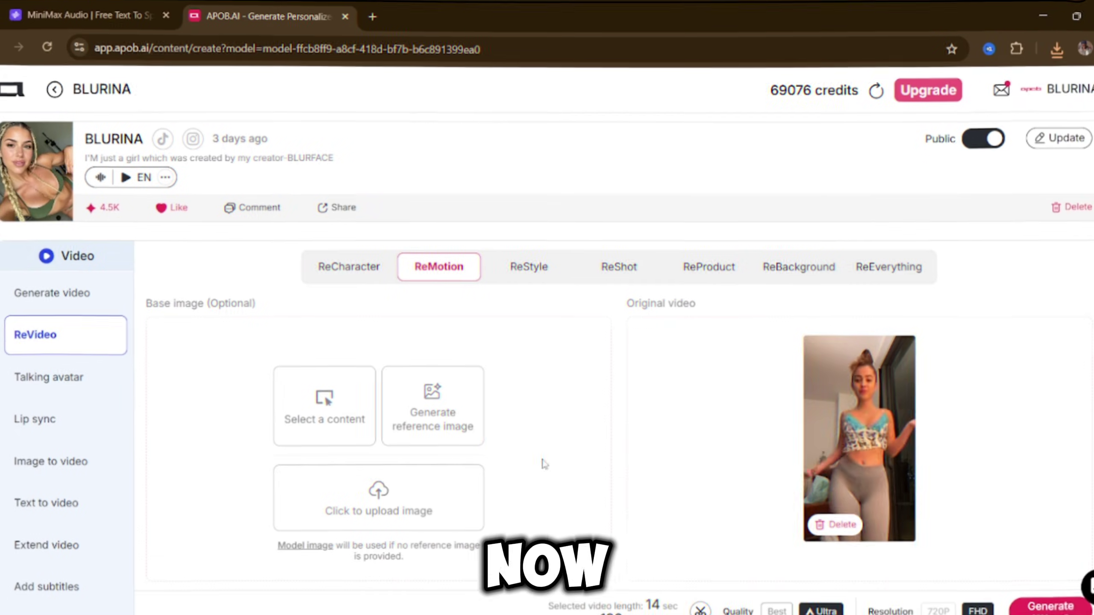
Pick the previously generated beach photo as the ReMotion base image and generate the video
{"action": "left_click", "coordinate": [318, 407]}
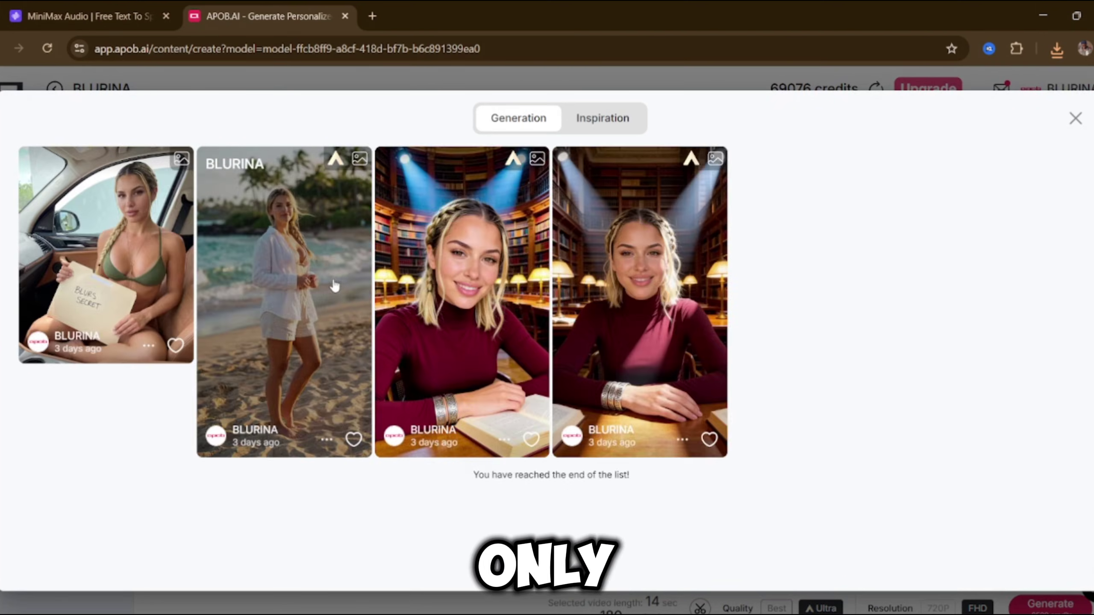
{"action": "left_click", "coordinate": [333, 285]}
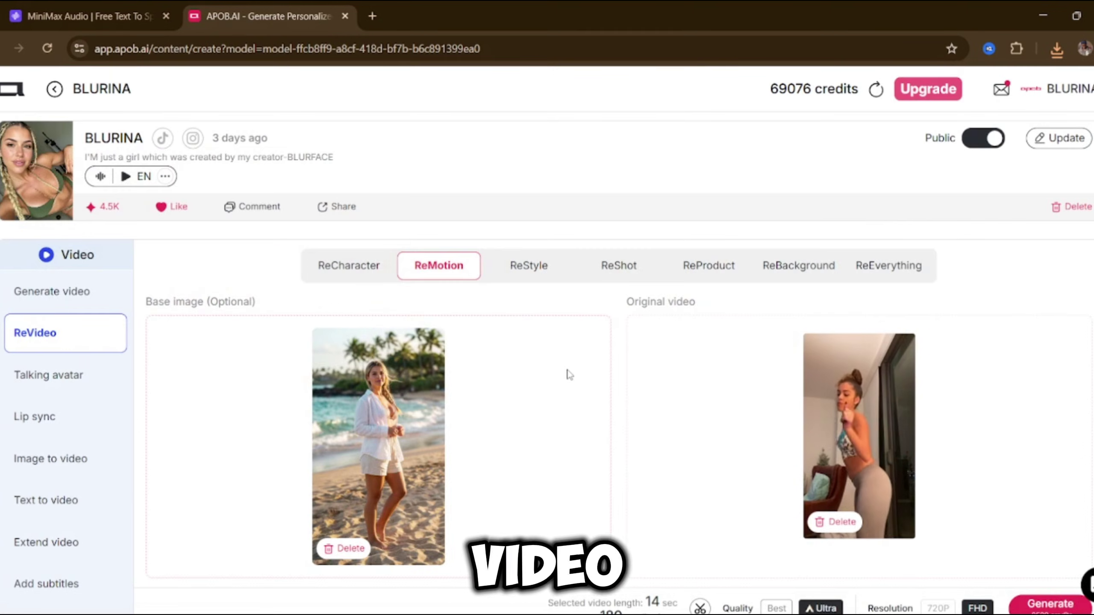
{"action": "scroll", "coordinate": [694, 383], "scroll_direction": "down", "scroll_amount": 3}
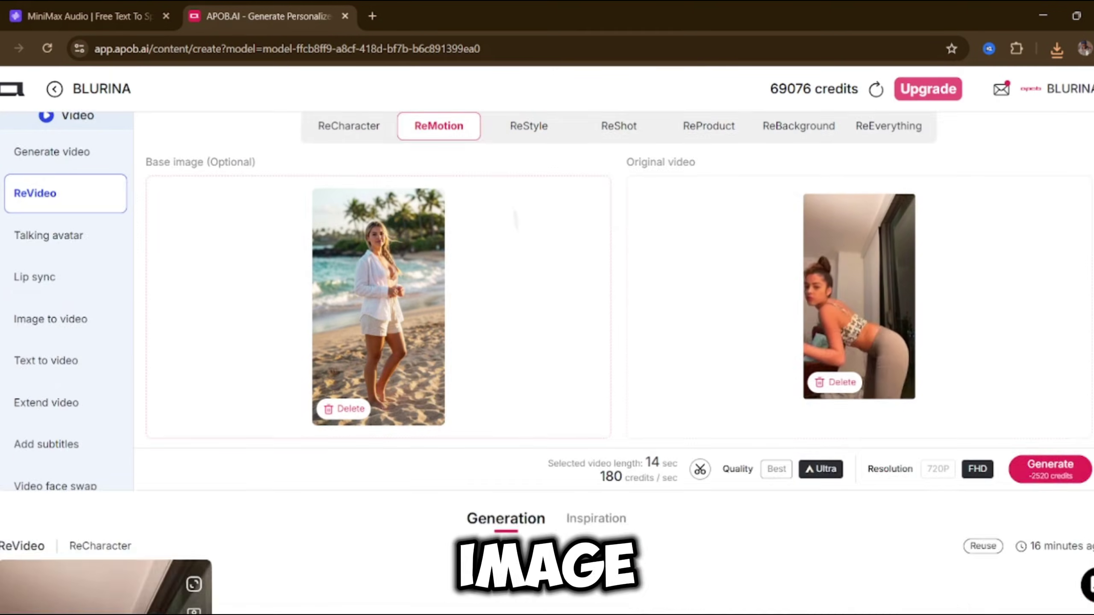
{"action": "left_click", "coordinate": [1054, 473]}
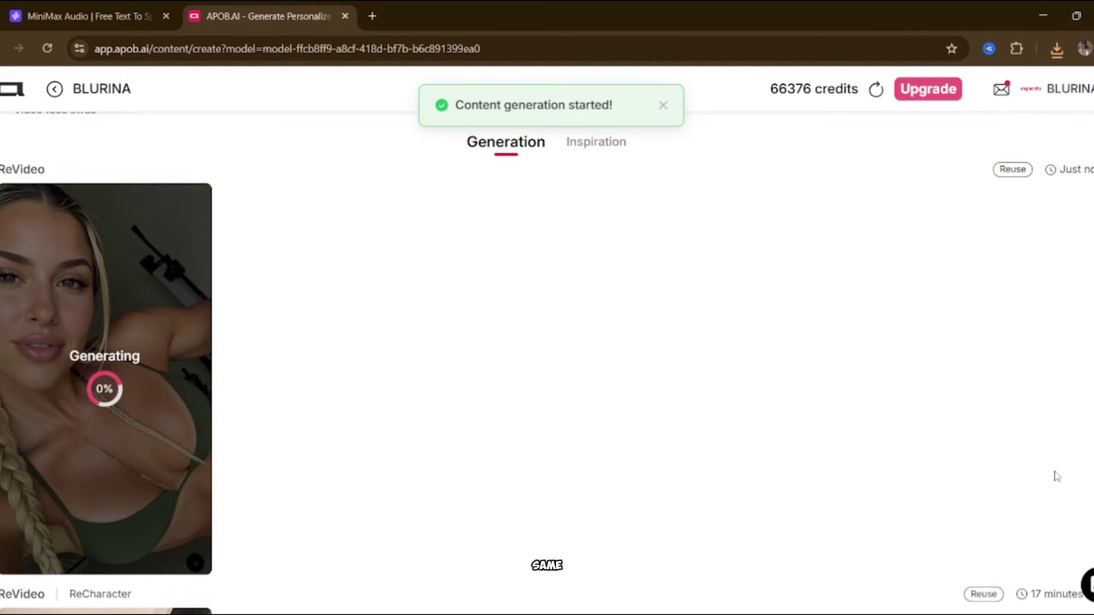